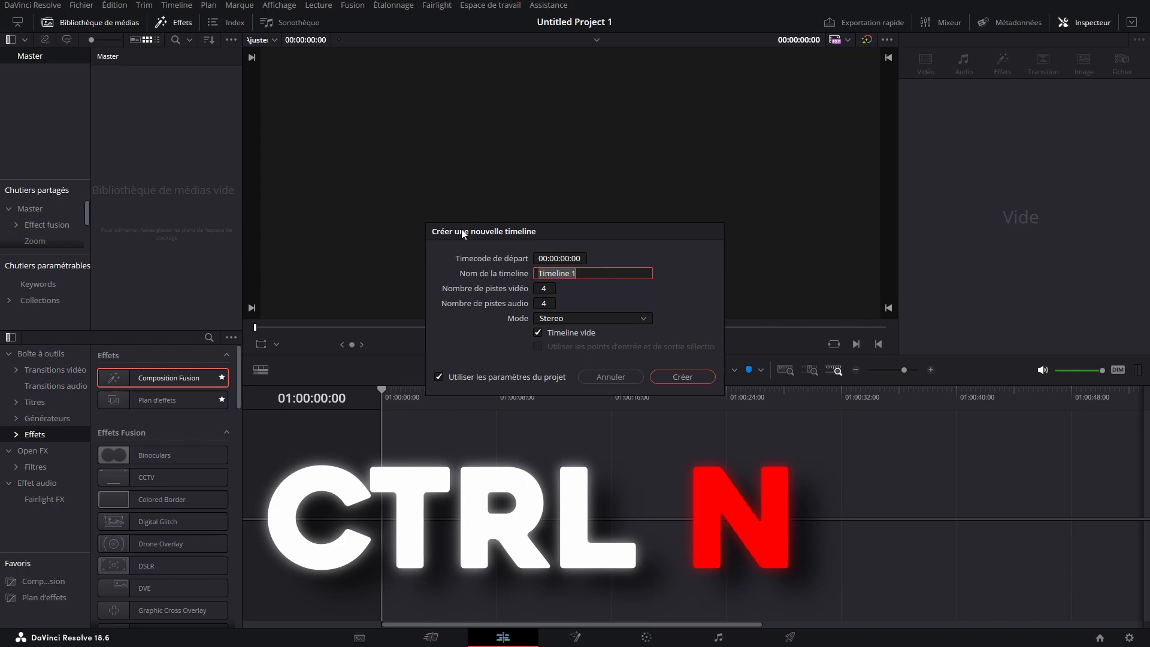
Create a new 1920 x 1080 HD timeline with its own settings at 60 frames per second.
{"action": "left_click", "coordinate": [439, 377]}
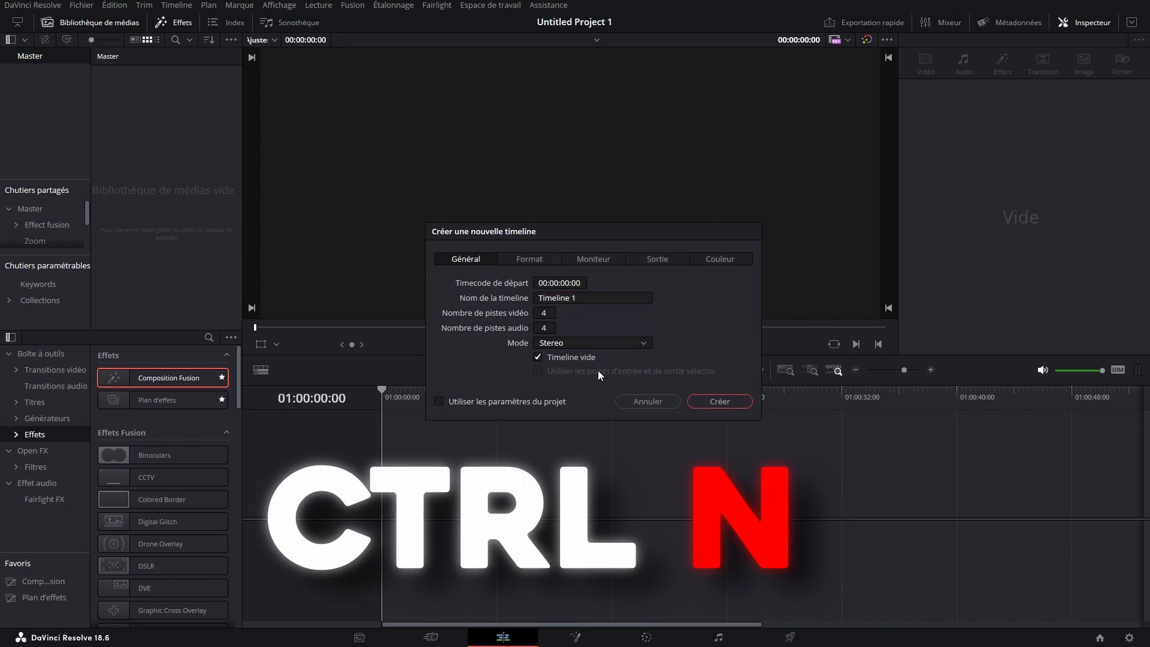
{"action": "left_click", "coordinate": [513, 259]}
{"action": "left_click", "coordinate": [574, 373]}
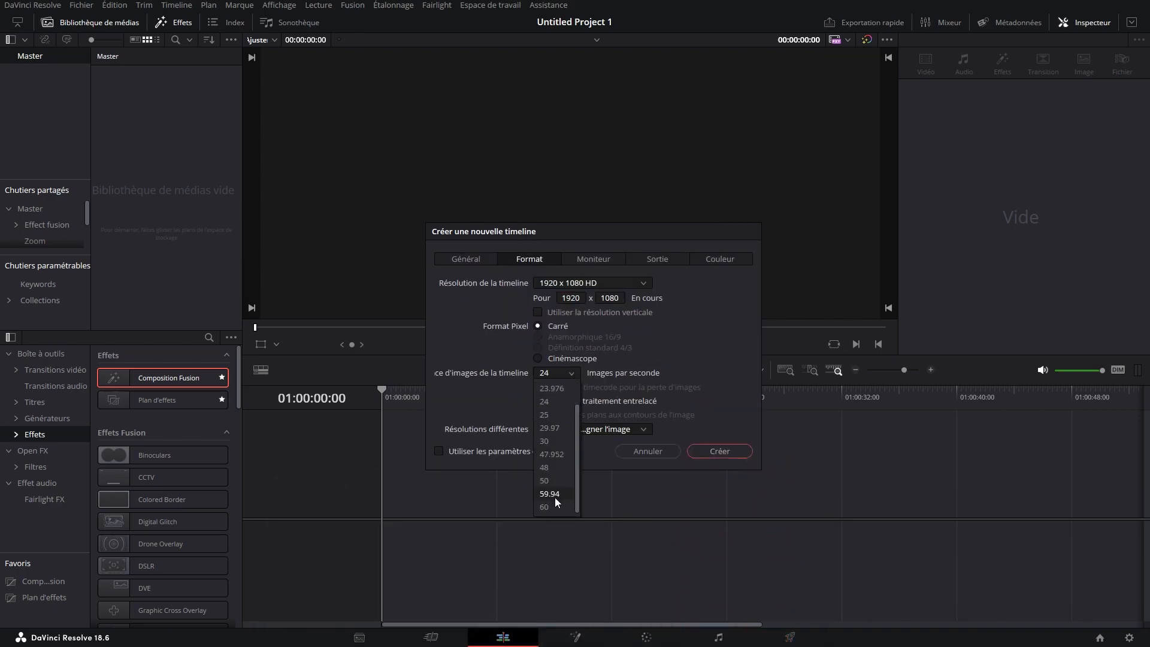
{"action": "left_click", "coordinate": [549, 505]}
{"action": "left_click", "coordinate": [720, 451]}
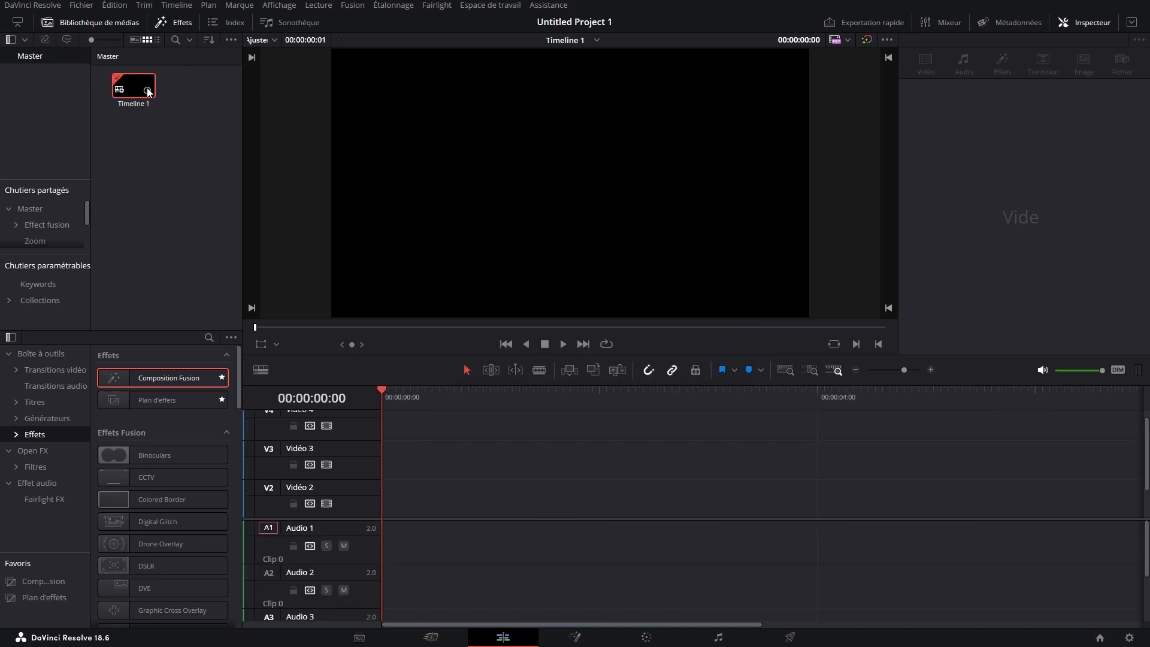
Place a Fusion composition on the timeline and open it on the Fusion page.
{"action": "left_click", "coordinate": [192, 122]}
{"action": "left_click_drag", "start_coordinate": [159, 381], "coordinate": [404, 519]}
{"action": "left_click", "coordinate": [575, 637]}
Delete the default node and build a Background with a text node reading "salut" merged over it.
{"action": "left_click_drag", "start_coordinate": [149, 471], "coordinate": [149, 471]}
{"action": "key", "text": "Delete"}
{"action": "left_click", "coordinate": [25, 405]}
{"action": "left_click_drag", "start_coordinate": [97, 405], "coordinate": [111, 505]}
{"action": "left_click", "coordinate": [129, 513]}
{"action": "left_click", "coordinate": [448, 488]}
Create a custom control for the text node named Nombre, of type Number, on the Text page.
{"action": "left_click", "coordinate": [146, 480]}
{"action": "right_click", "coordinate": [146, 480]}
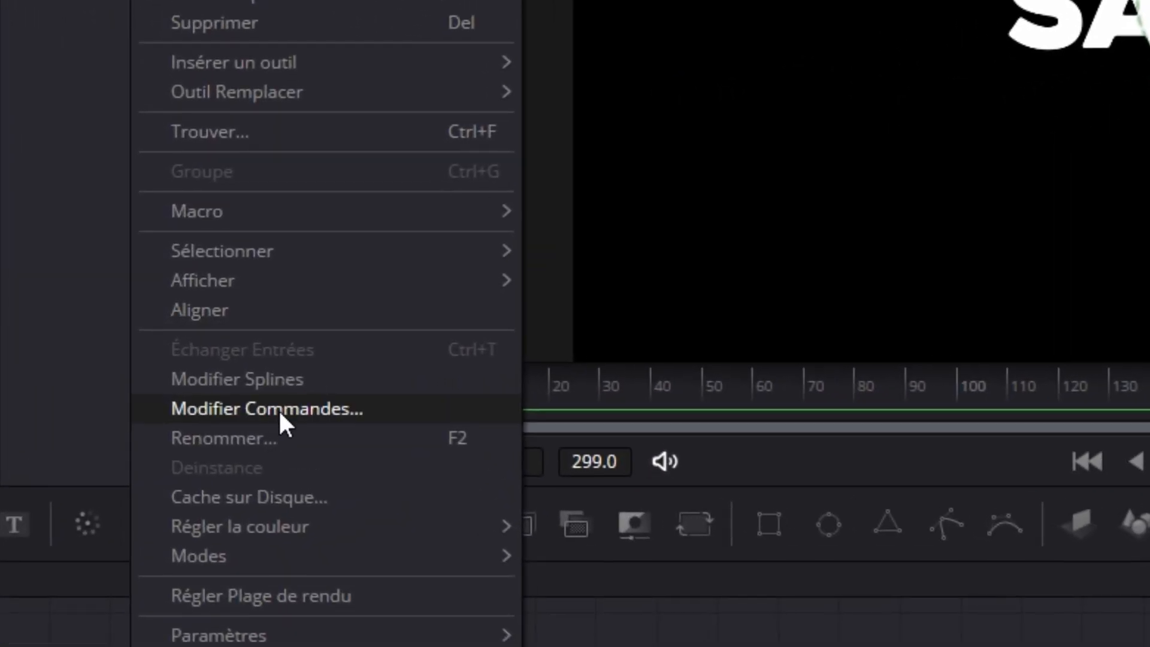
{"action": "left_click", "coordinate": [278, 409]}
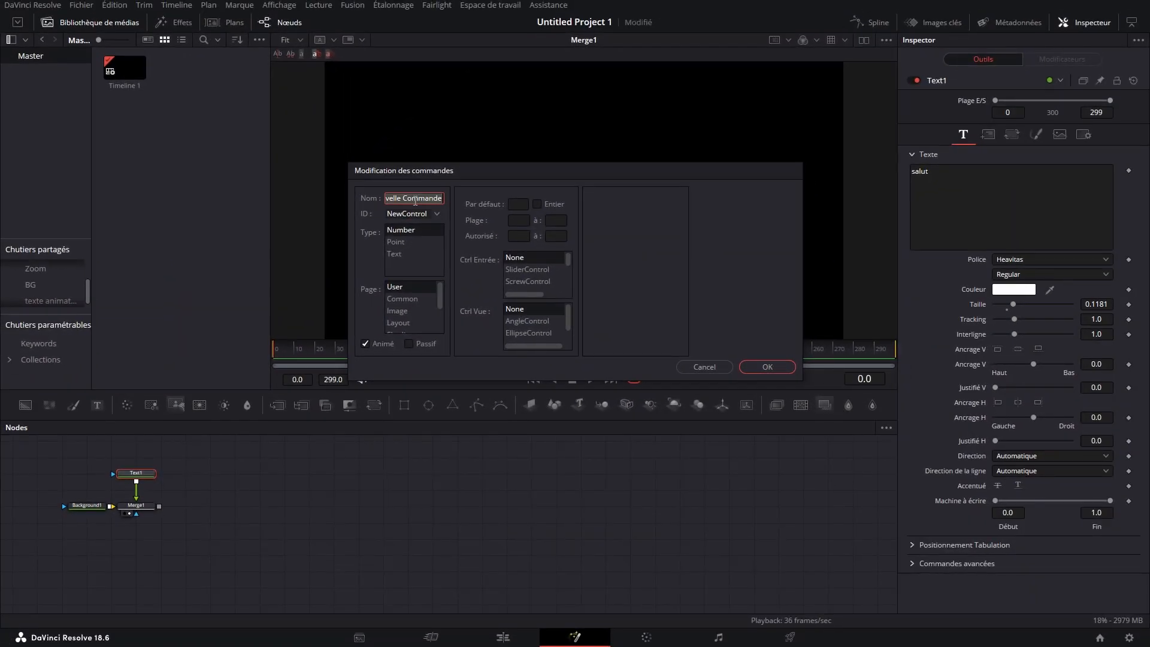
{"action": "type", "text": "Nombre"}
{"action": "key", "text": "Return"}
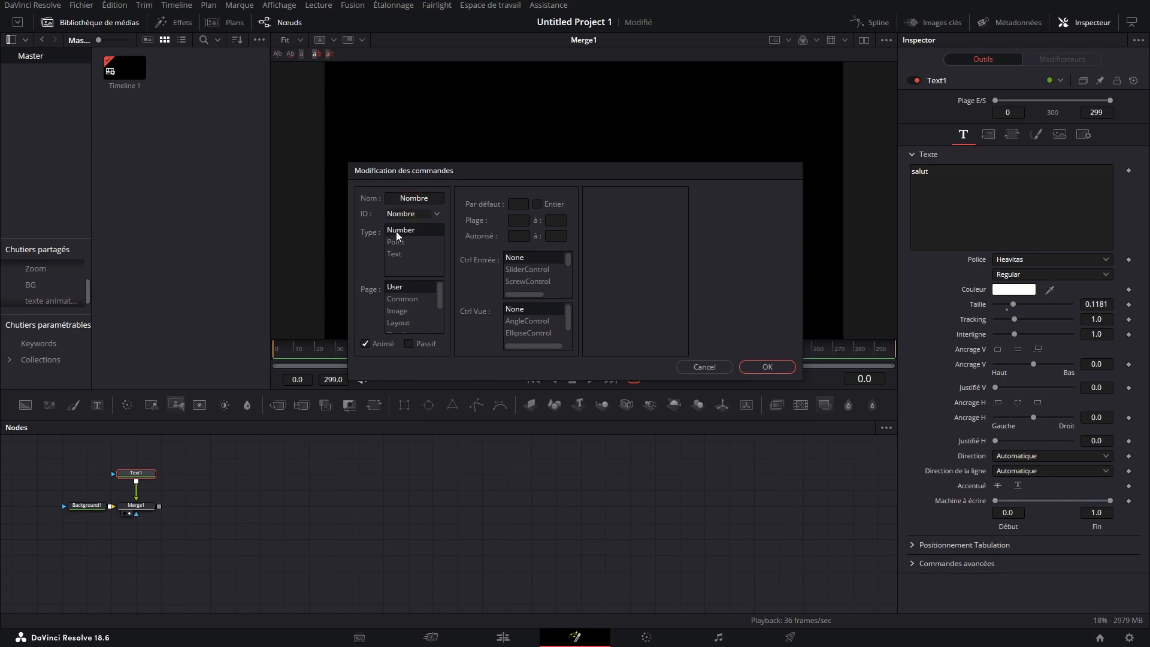
{"action": "scroll", "coordinate": [395, 300], "scroll_direction": "down", "scroll_amount": 1}
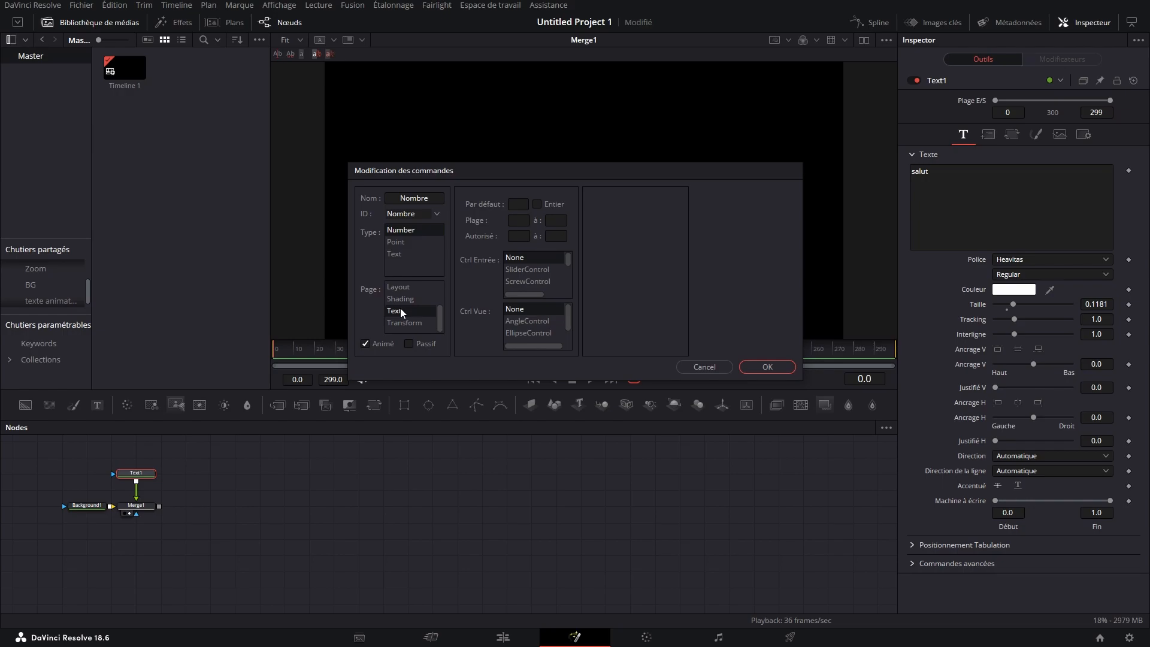
Make the Nombre control an integer slider ranging from 0 to a high maximum and confirm it.
{"action": "left_click", "coordinate": [537, 205]}
{"action": "left_click", "coordinate": [518, 220]}
{"action": "type", "text": "0"}
{"action": "left_click", "coordinate": [560, 219]}
{"action": "type", "text": "10000"}
{"action": "left_click", "coordinate": [538, 268]}
{"action": "left_click", "coordinate": [778, 368]}
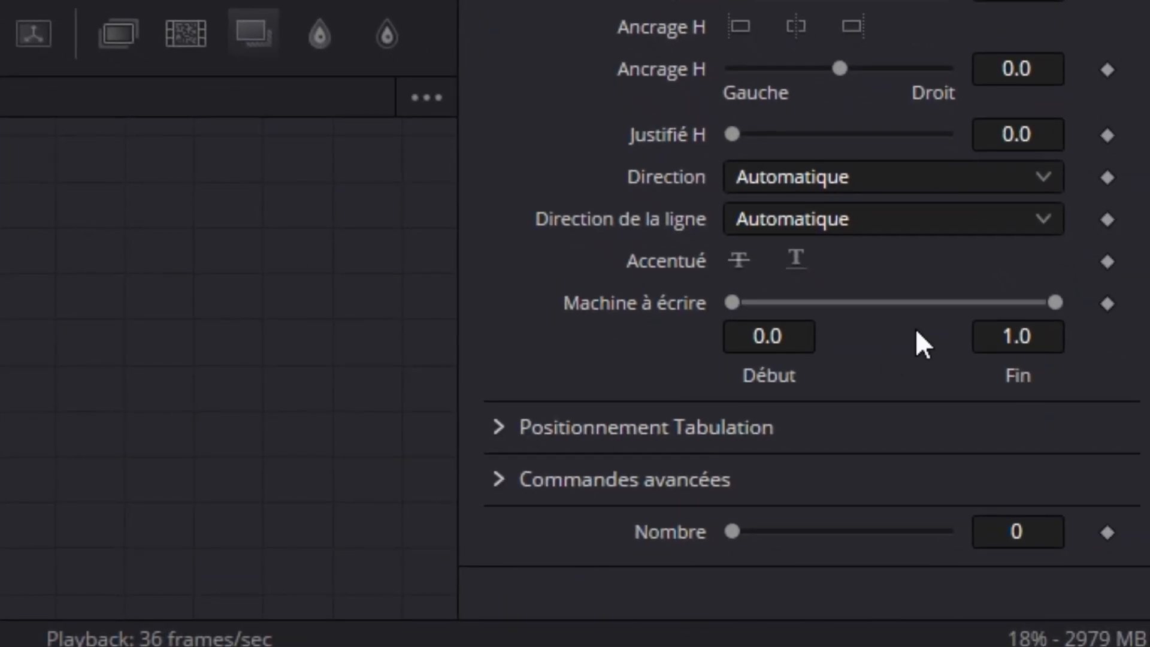
Drive the text node's content with the expression (Text1.Nombre).
{"action": "left_click_drag", "start_coordinate": [747, 529], "coordinate": [891, 547]}
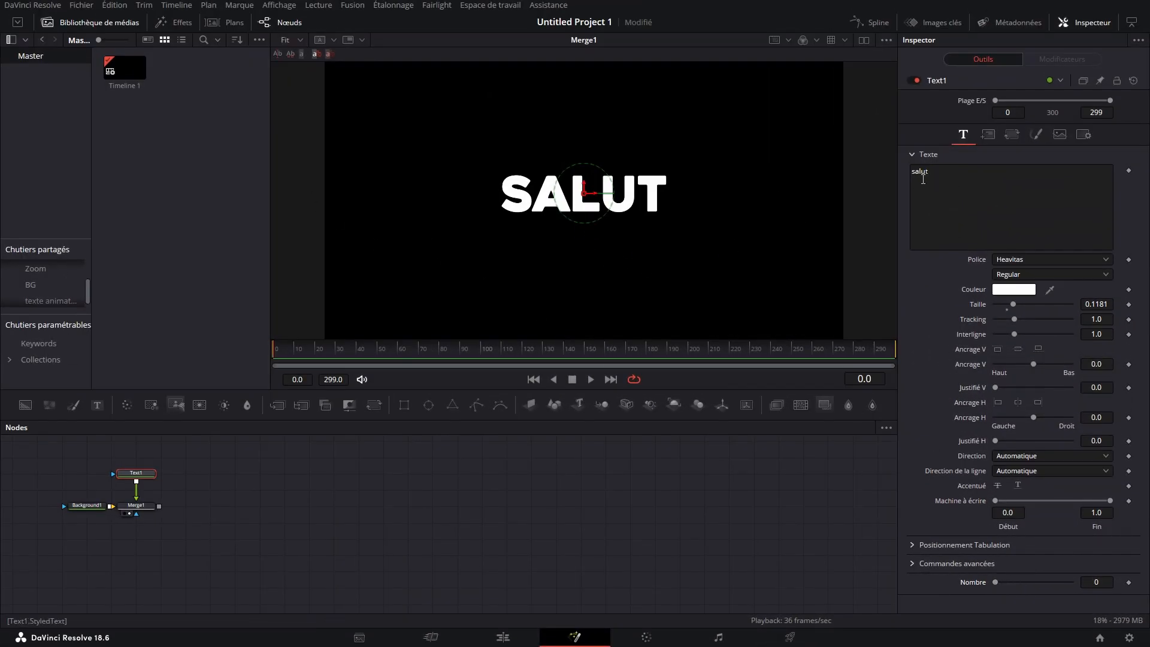
{"action": "right_click", "coordinate": [955, 195]}
{"action": "left_click", "coordinate": [1010, 417]}
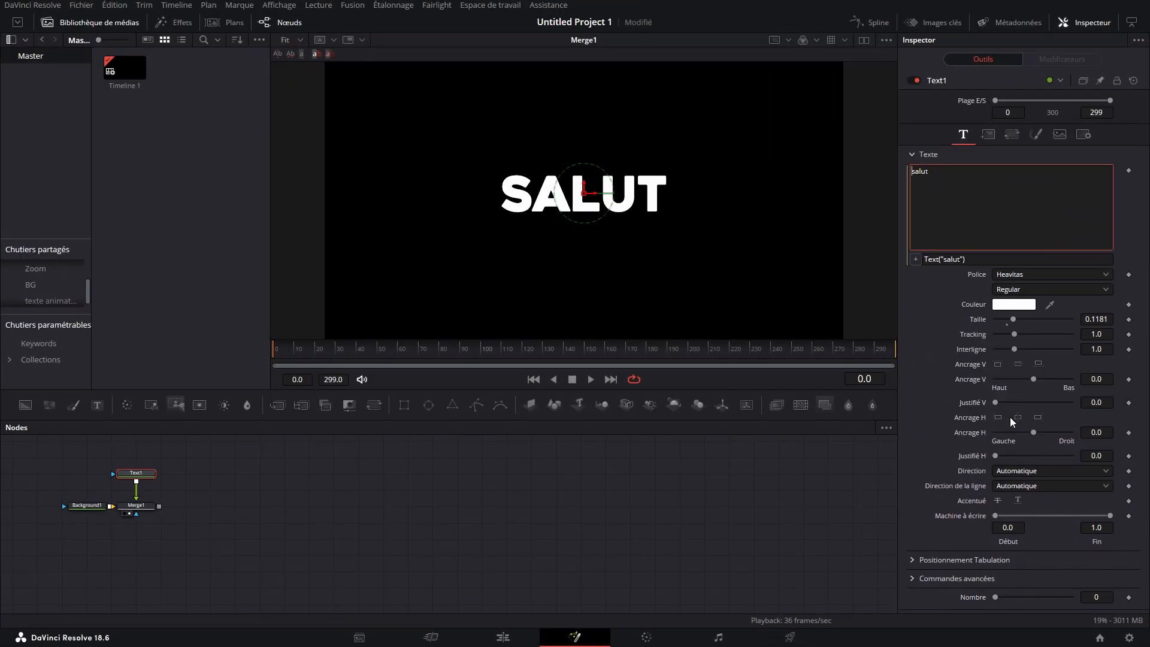
{"action": "key", "text": "BackSpace"}
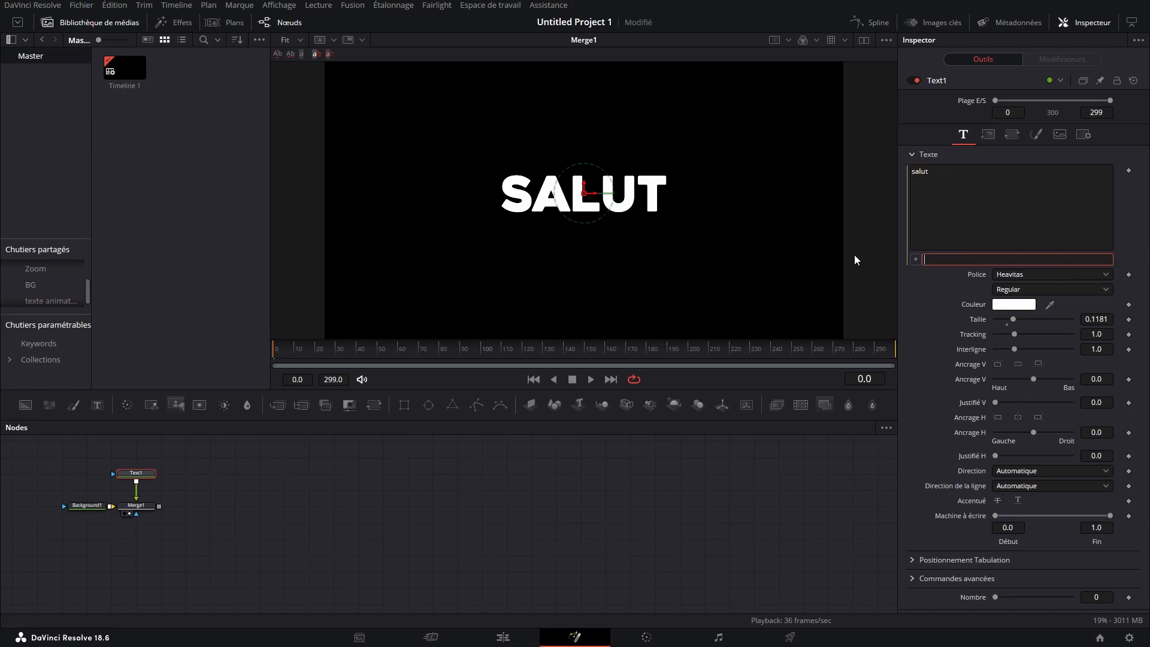
{"action": "type", "text": "(Text1.Nombre)"}
{"action": "key", "text": "Tab"}
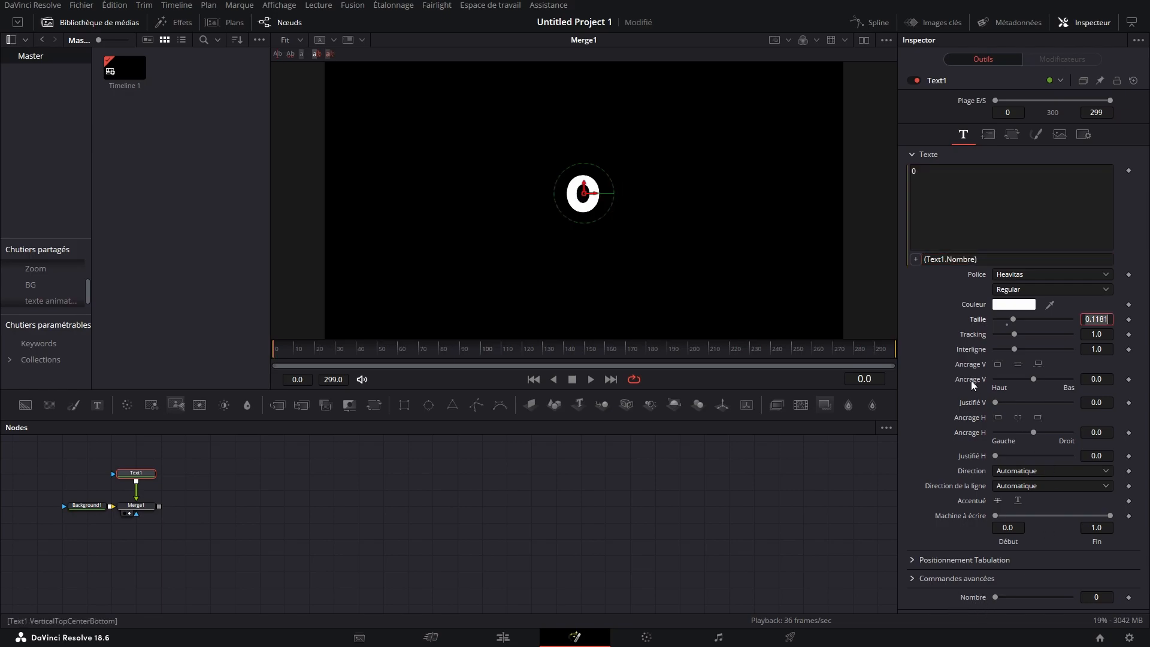
Animate Nombre with keyframes from 0 at frame 0 to 157000 at about frame 60.
{"action": "left_click", "coordinate": [998, 597]}
{"action": "left_click_drag", "start_coordinate": [997, 598], "coordinate": [311, 322]}
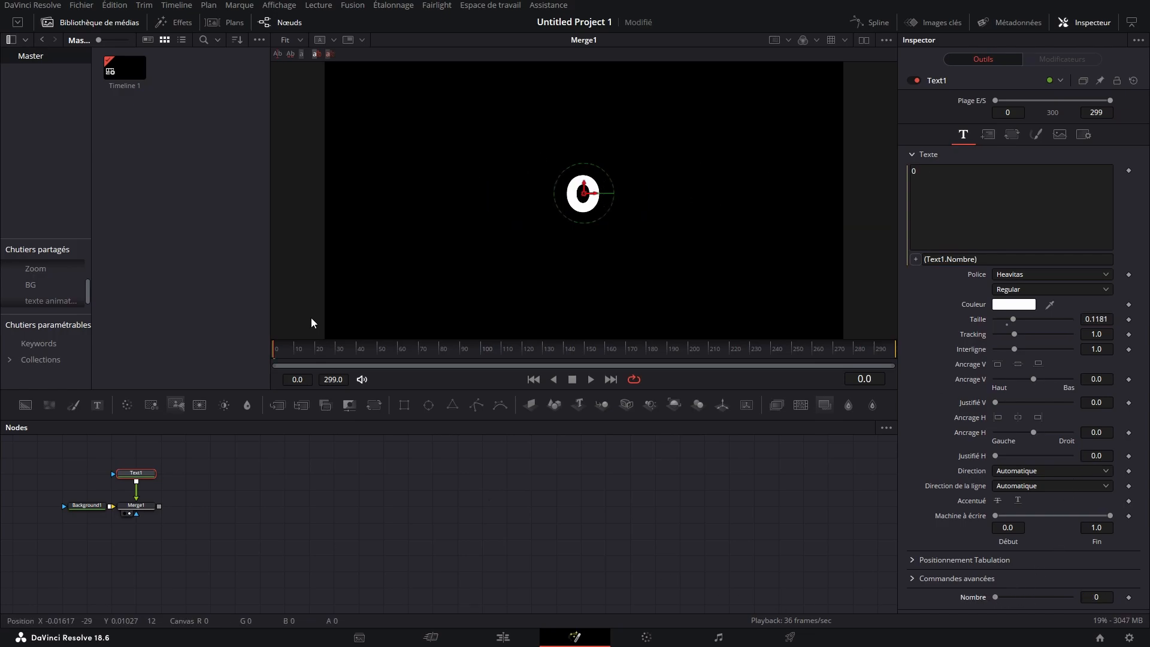
{"action": "left_click", "coordinate": [1129, 598]}
{"action": "left_click", "coordinate": [400, 349]}
{"action": "left_click_drag", "start_coordinate": [995, 597], "coordinate": [1008, 599]}
Play the composition from the start to check the counter animation.
{"action": "left_click_drag", "start_coordinate": [399, 351], "coordinate": [195, 383]}
{"action": "key", "text": "space"}
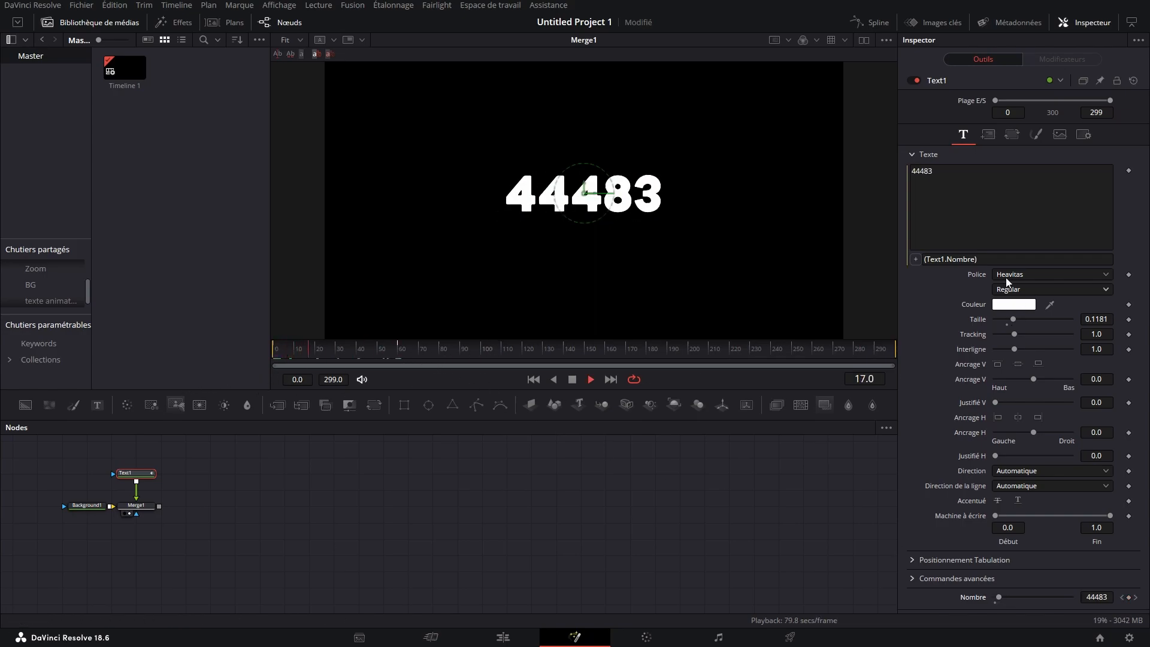
{"action": "key", "text": "space"}
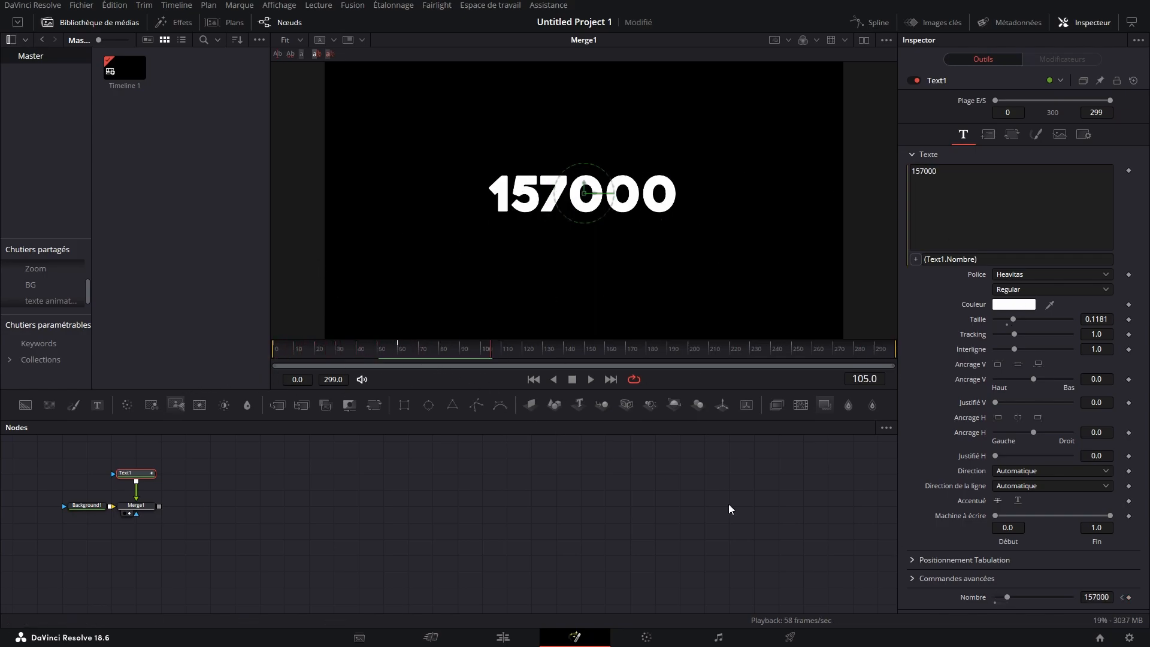
{"action": "left_click", "coordinate": [685, 497]}
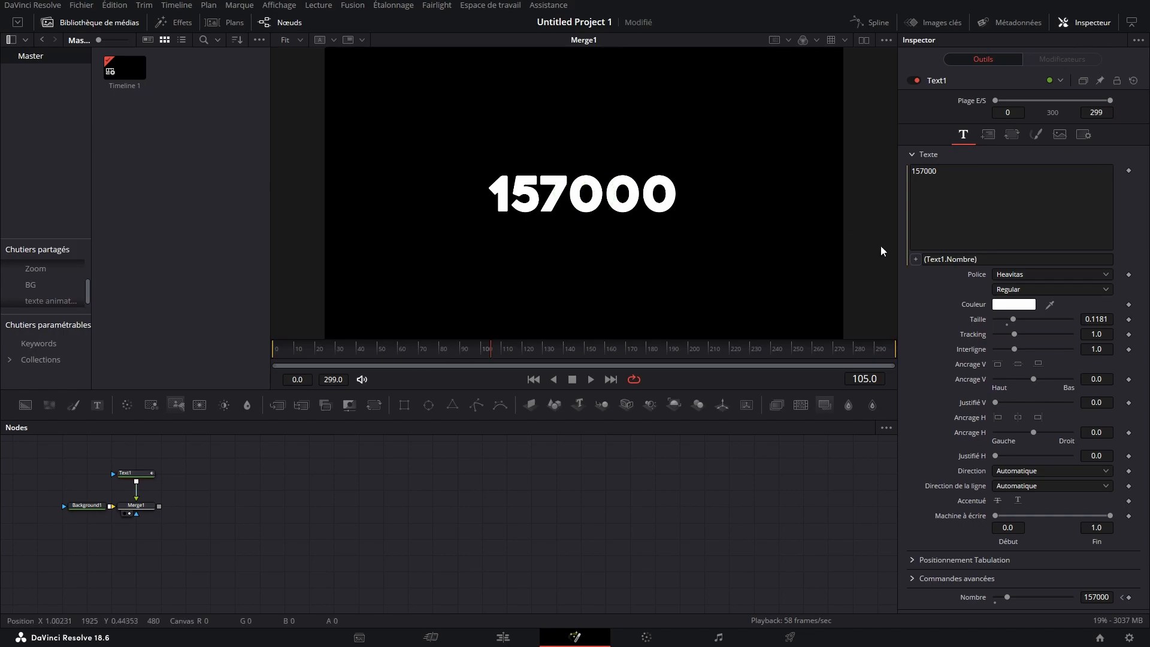
Append a dollar sign after the number with the expression (Text1.Nombre).."$".
{"action": "left_click", "coordinate": [991, 259]}
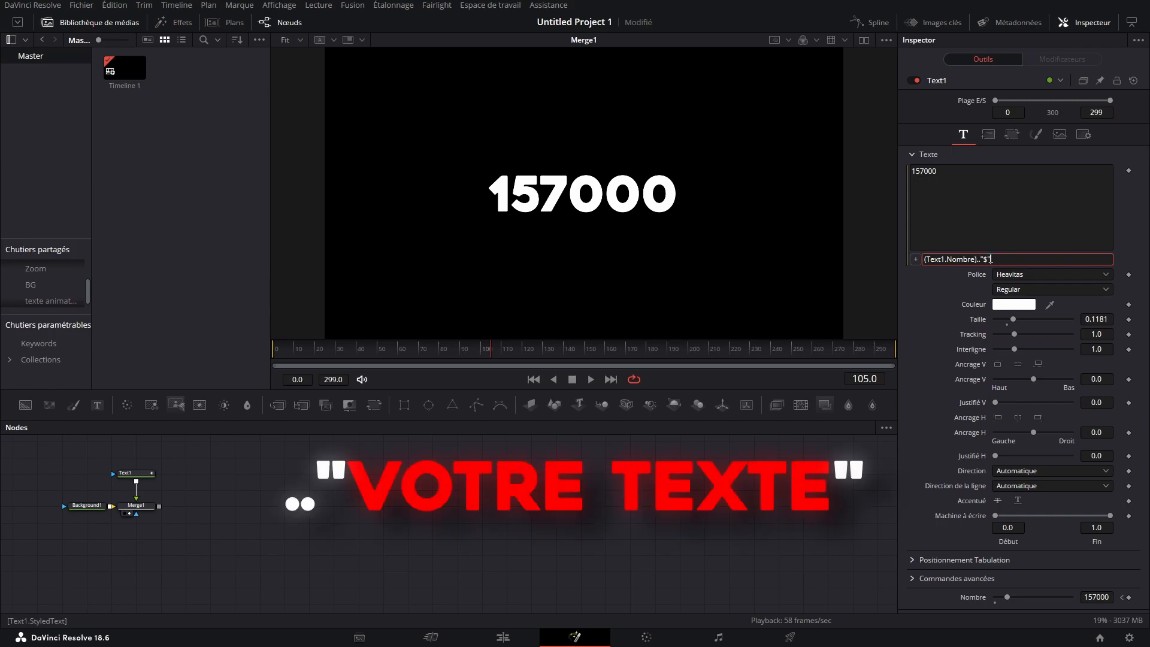
{"action": "key", "text": "Tab"}
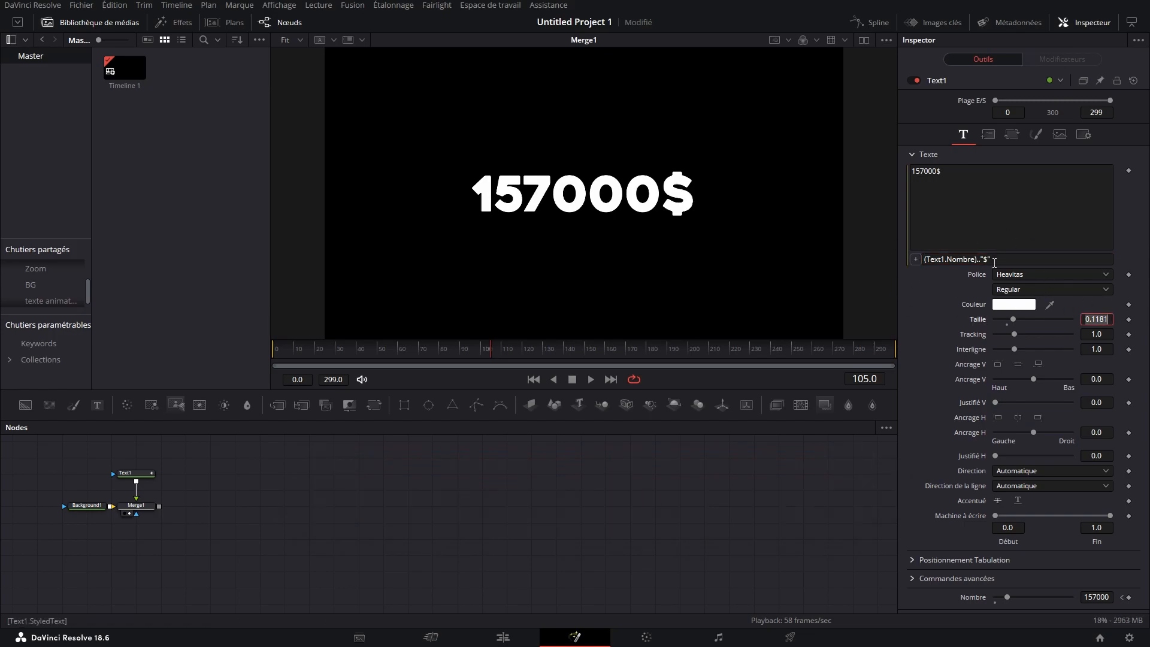
Put a pound sign before the number with the expression "£"..(Text1.Nombre).
{"action": "left_click", "coordinate": [993, 260]}
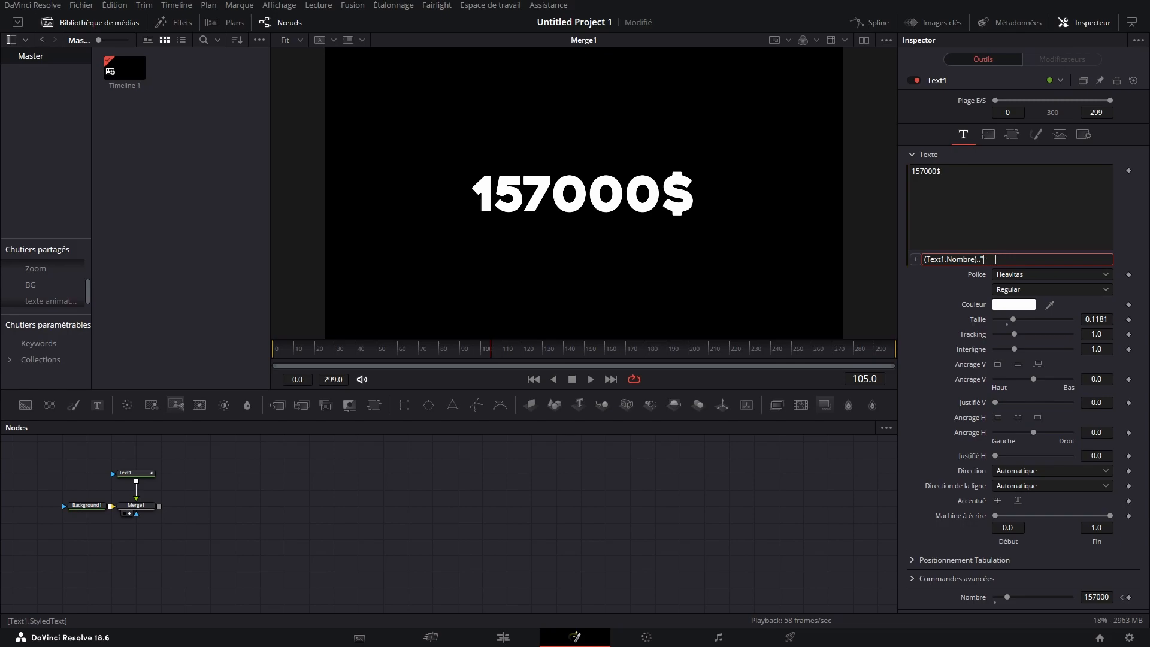
{"action": "type", "text": "\"£\".."}
{"action": "key", "text": "Tab"}
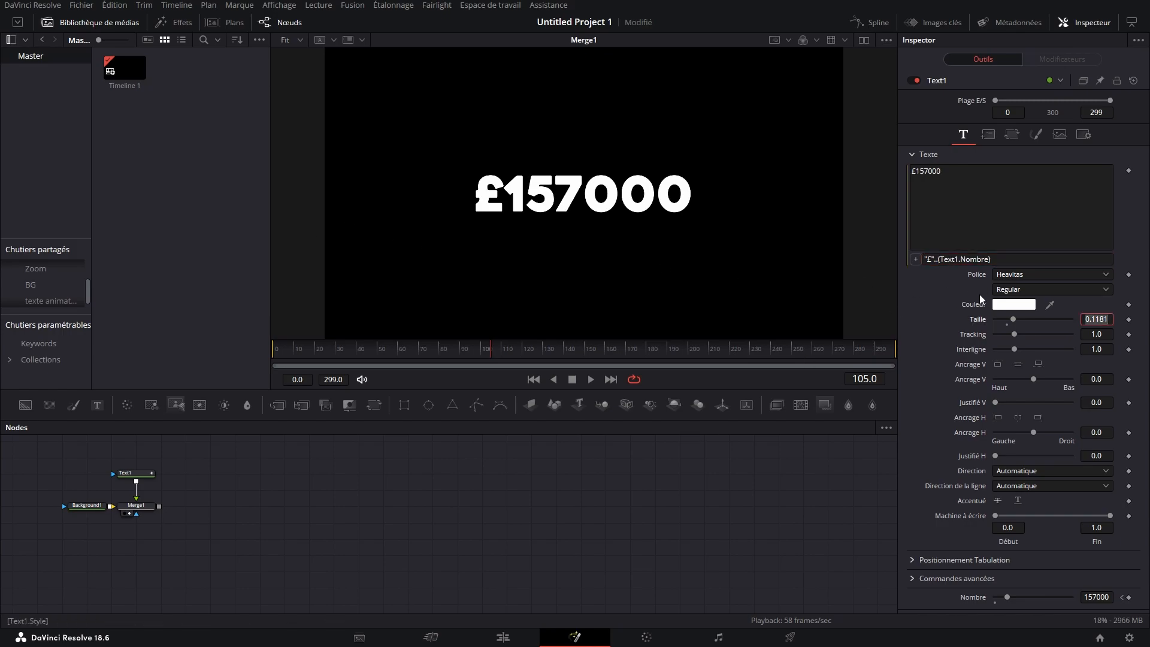
Return to the Edit page, place a new Fusion composition on the timeline and open it in Fusion.
{"action": "key", "text": "shift+4"}
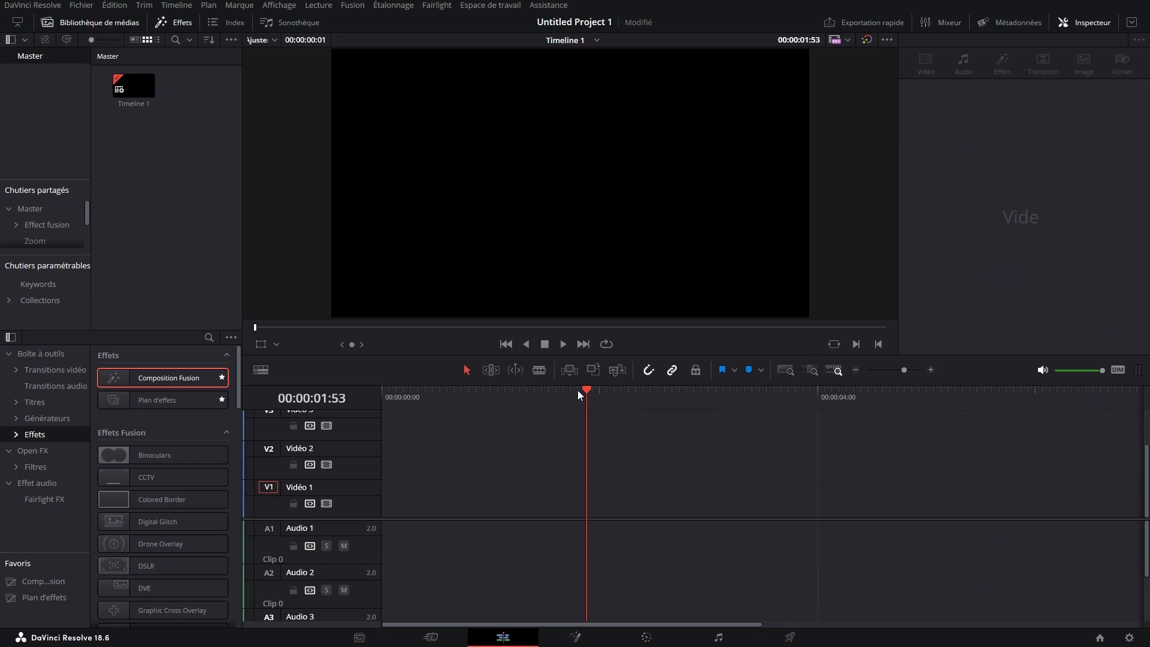
{"action": "left_click_drag", "start_coordinate": [197, 381], "coordinate": [420, 507]}
{"action": "key", "text": "shift+4"}
Build a Background with a text node merged over it, plus a second text node beside the first.
{"action": "left_click", "coordinate": [59, 482]}
{"action": "left_click_drag", "start_coordinate": [213, 481], "coordinate": [312, 513]}
{"action": "left_click", "coordinate": [96, 405]}
{"action": "left_click_drag", "start_coordinate": [106, 408], "coordinate": [88, 530]}
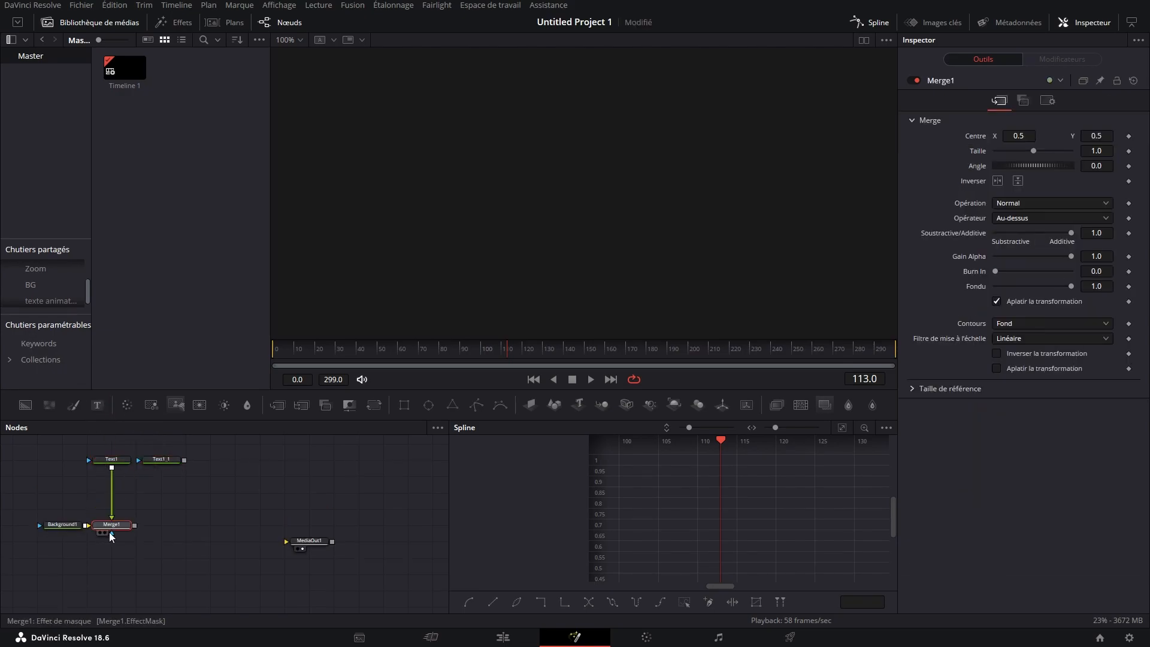
Enter "lbdavinci" in the first text node at a smaller size and merge the second text node into the chain.
{"action": "type", "text": "lbdavinci"}
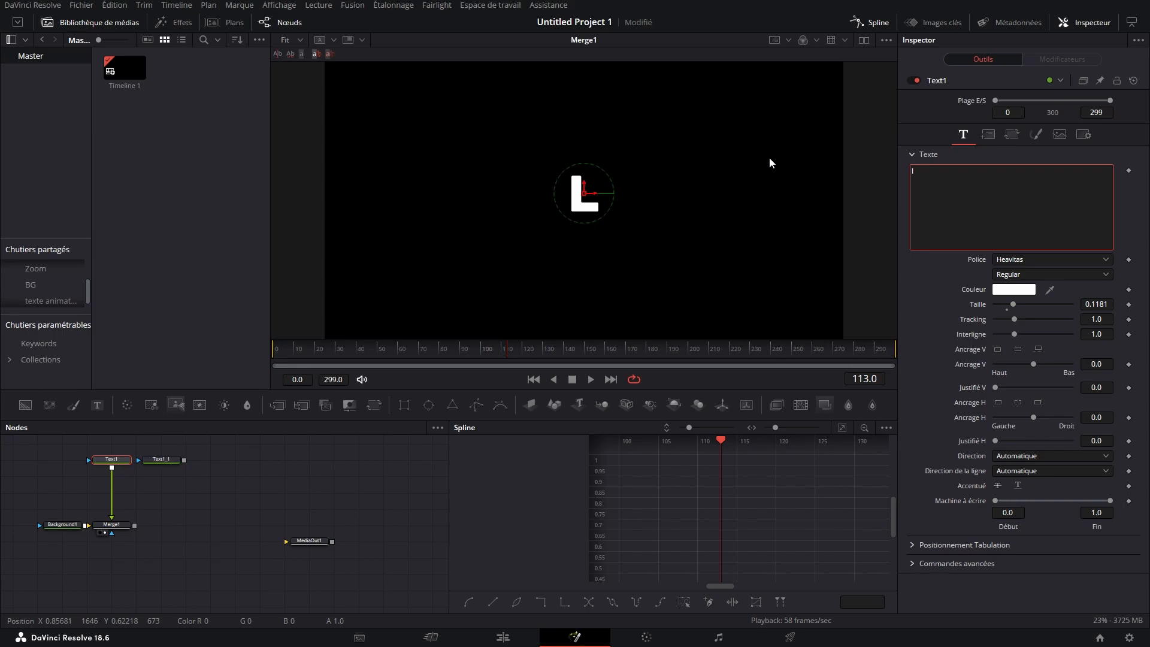
{"action": "left_click", "coordinate": [1009, 308]}
{"action": "left_click_drag", "start_coordinate": [185, 461], "coordinate": [134, 523]}
Set the second text node to read "ABONNE TOI" at size 0.07.
{"action": "left_click", "coordinate": [162, 460]}
{"action": "type", "text": "ABONNE TOI"}
{"action": "left_click", "coordinate": [1009, 308]}
{"action": "double_click", "coordinate": [1104, 304]}
{"action": "type", "text": "0.07"}
{"action": "key", "text": "Return"}
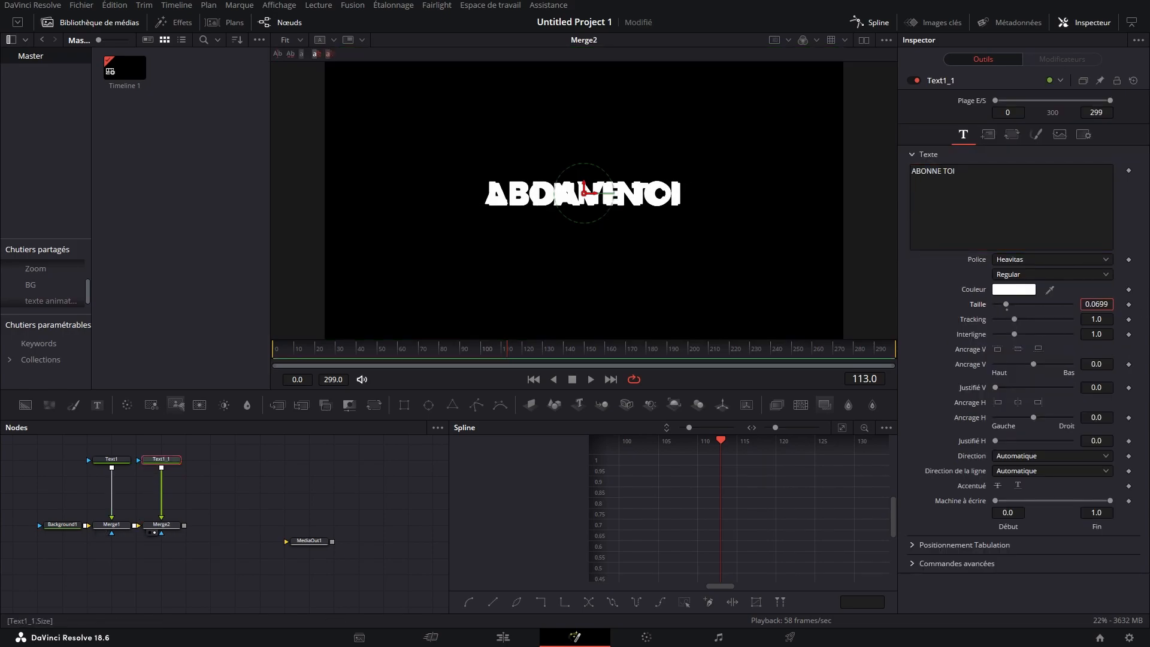
{"action": "key", "text": "Up"}
{"action": "key", "text": "Down"}
{"action": "key", "text": "Down"}
Add a white Background masked by a Rectangle and merge it over the two texts.
{"action": "left_click_drag", "start_coordinate": [25, 405], "coordinate": [258, 473]}
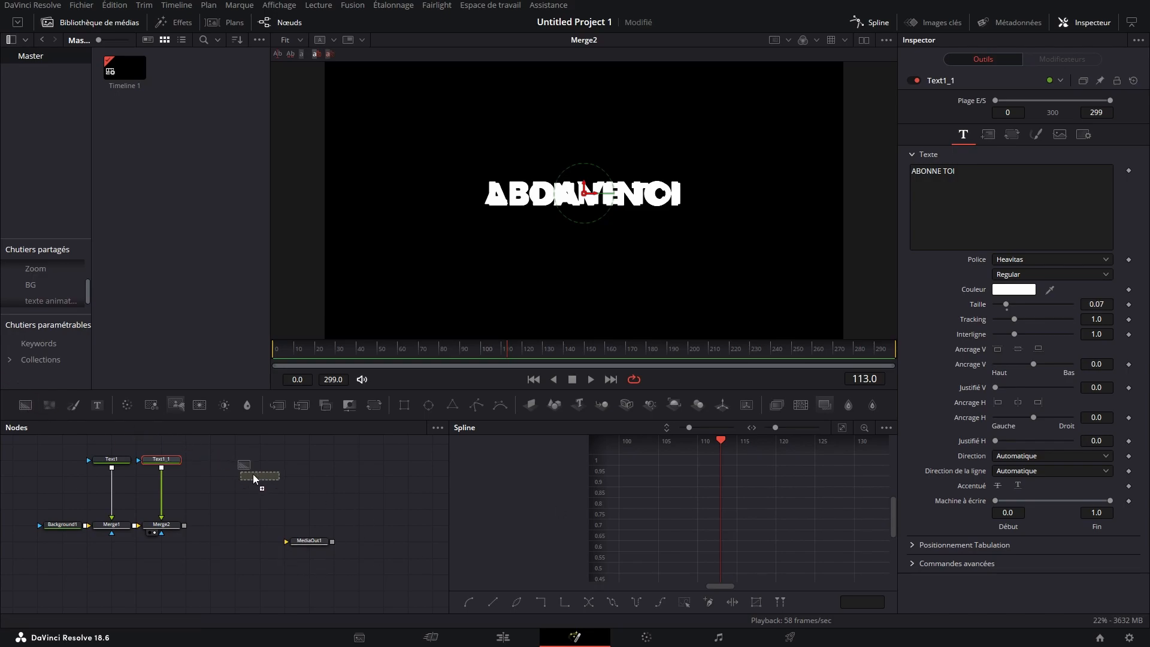
{"action": "left_click_drag", "start_coordinate": [404, 405], "coordinate": [260, 475]}
{"action": "left_click", "coordinate": [260, 476]}
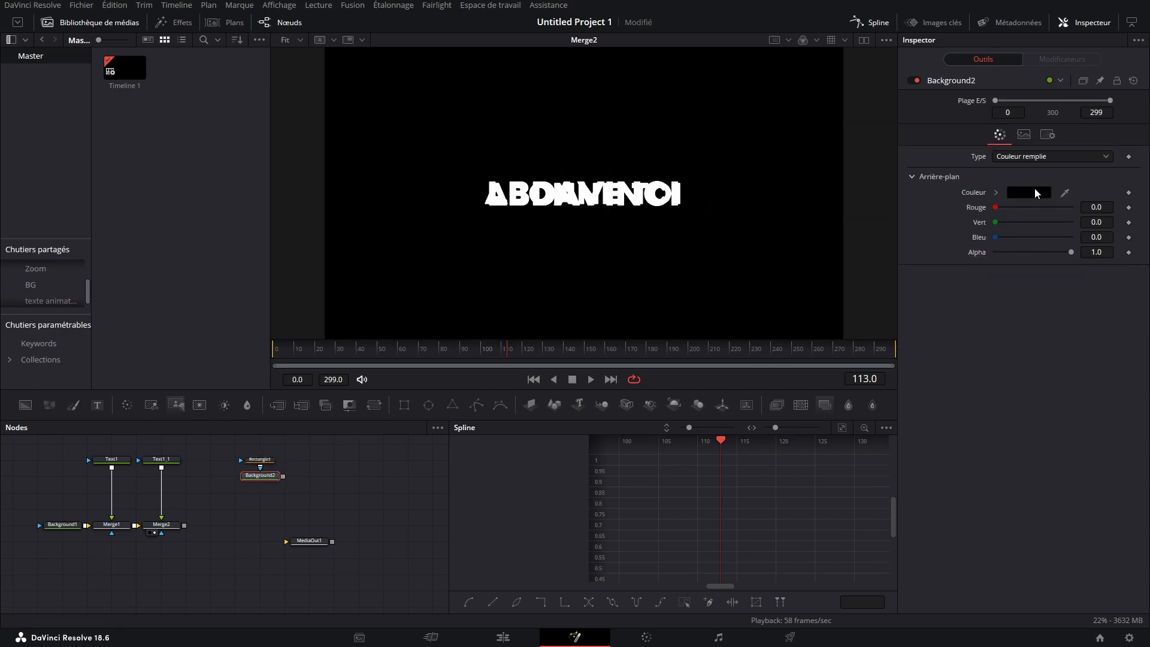
{"action": "left_click", "coordinate": [1029, 192]}
{"action": "left_click_drag", "start_coordinate": [706, 262], "coordinate": [706, 216]}
{"action": "left_click", "coordinate": [709, 428]}
{"action": "left_click_drag", "start_coordinate": [283, 476], "coordinate": [182, 526]}
Shape the rectangle into a bar under the text about 0.0154 high, with corner radius 1.0, centred at about X 0.493, Y 0.449.
{"action": "left_click", "coordinate": [268, 465]}
{"action": "left_click_drag", "start_coordinate": [639, 123], "coordinate": [582, 204]}
{"action": "left_click_drag", "start_coordinate": [996, 279], "coordinate": [1072, 279]}
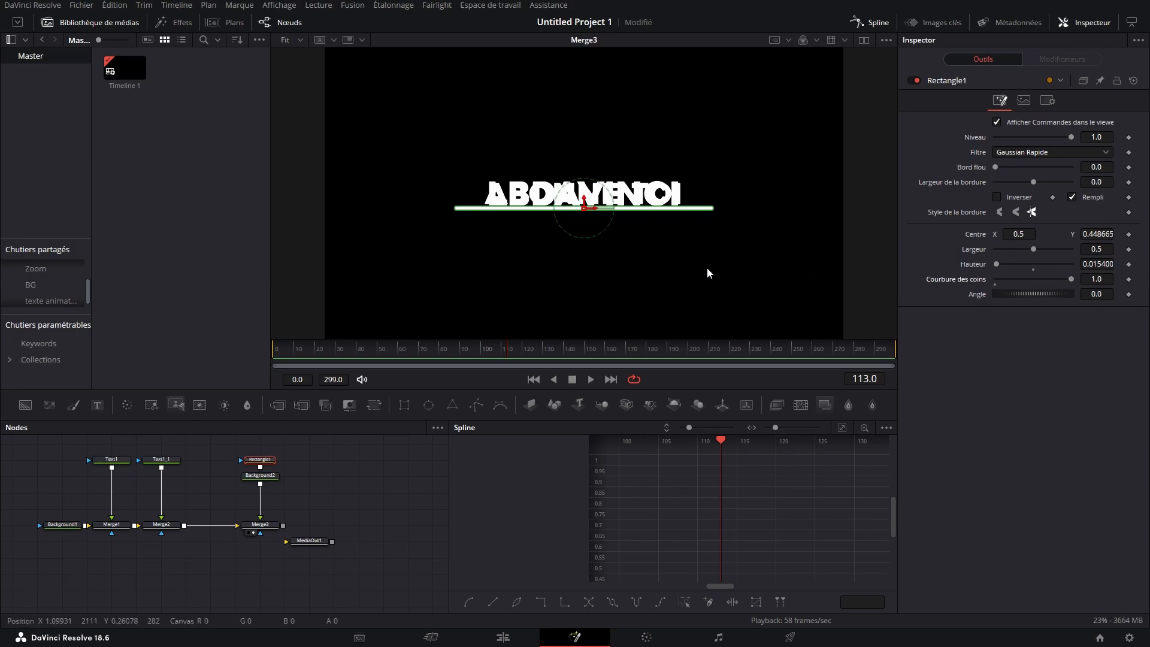
{"action": "left_click_drag", "start_coordinate": [592, 210], "coordinate": [589, 211]}
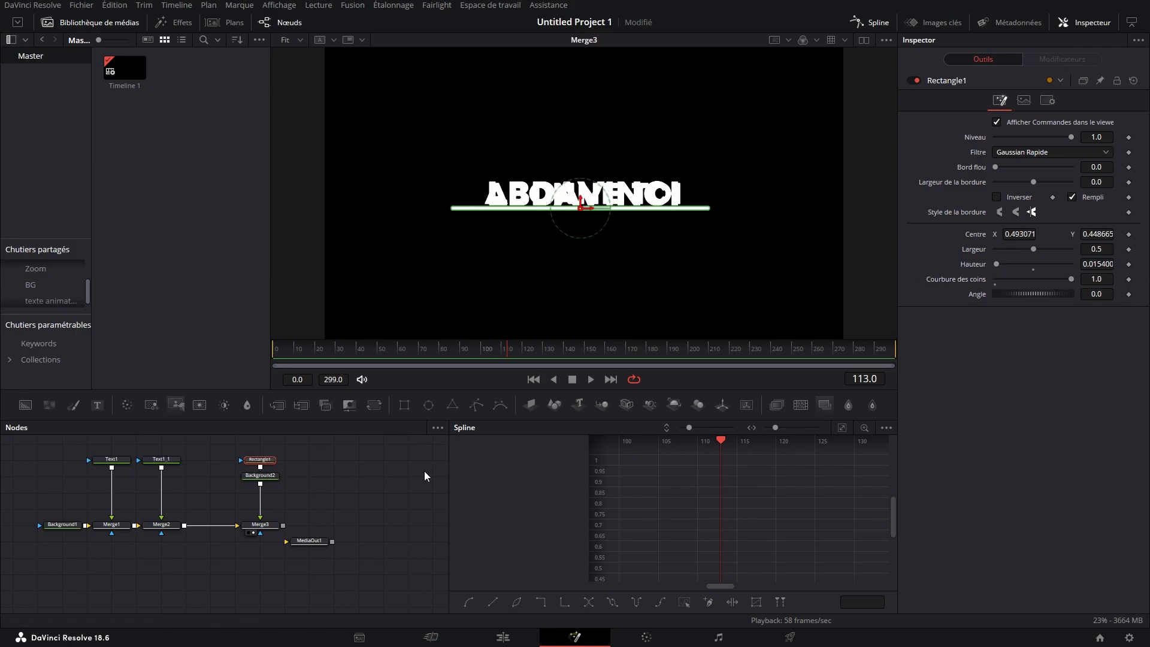
{"action": "left_click", "coordinate": [400, 488]}
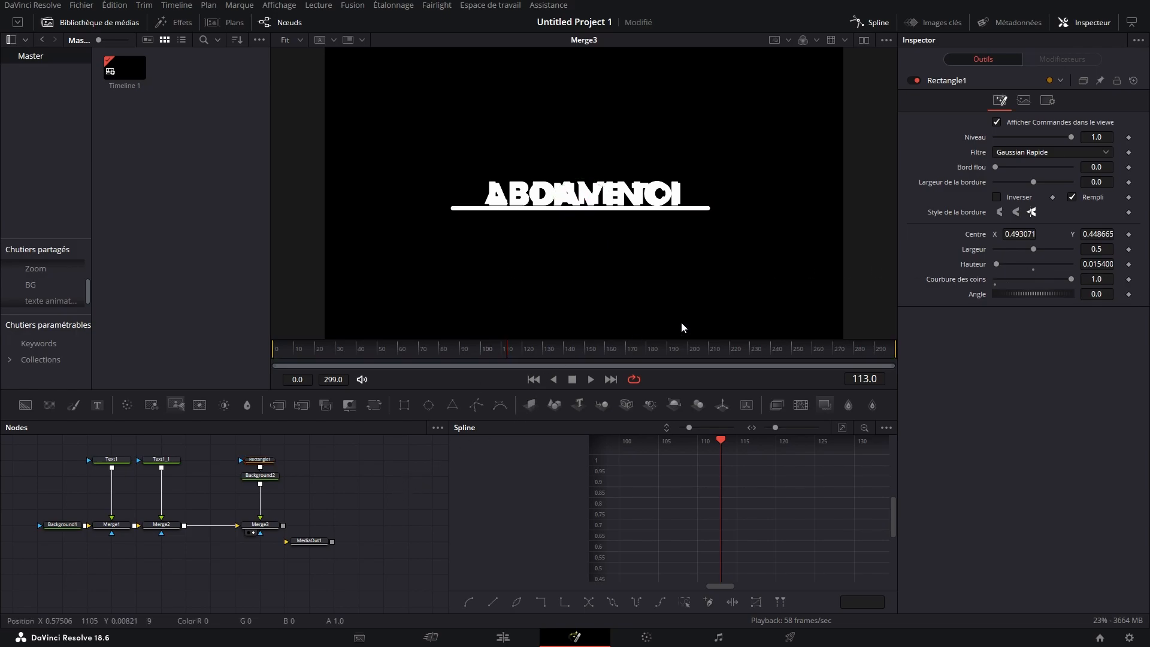
Thin the bar to a height of about 0.0124 and raise its centre Y to about 0.4517 against the text.
{"action": "scroll", "coordinate": [1100, 251], "scroll_direction": "down", "scroll_amount": 2}
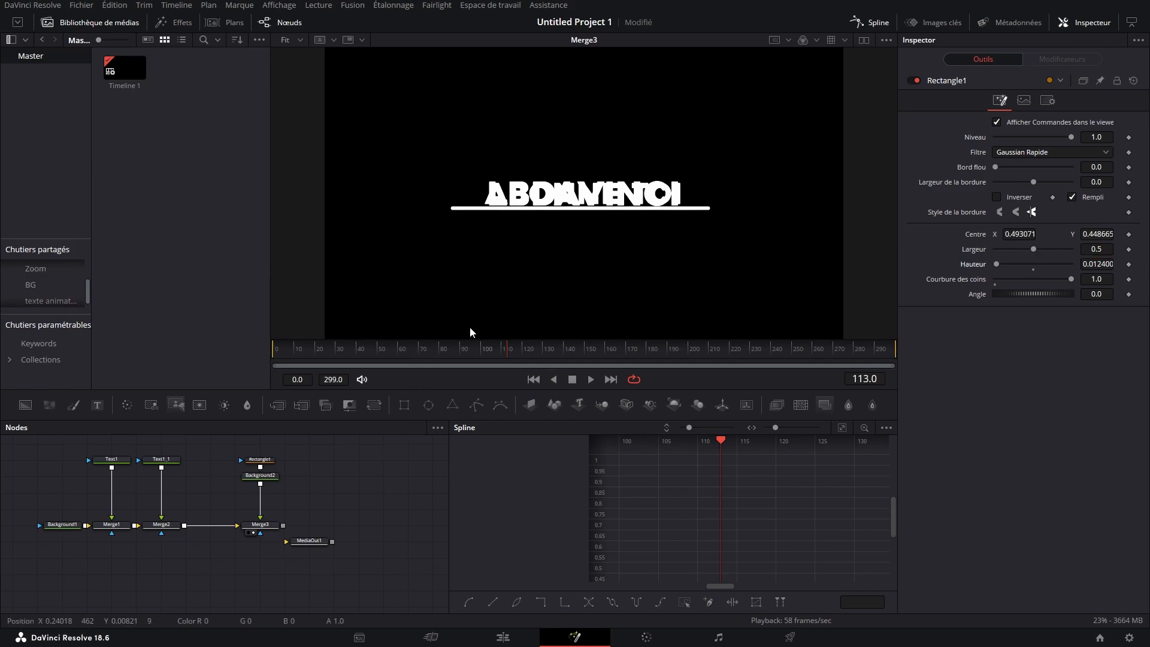
{"action": "scroll", "coordinate": [559, 282], "scroll_direction": "up", "scroll_amount": 5}
{"action": "scroll", "coordinate": [1098, 233], "scroll_direction": "up", "scroll_amount": 1}
{"action": "scroll", "coordinate": [1098, 233], "scroll_direction": "up", "scroll_amount": 2}
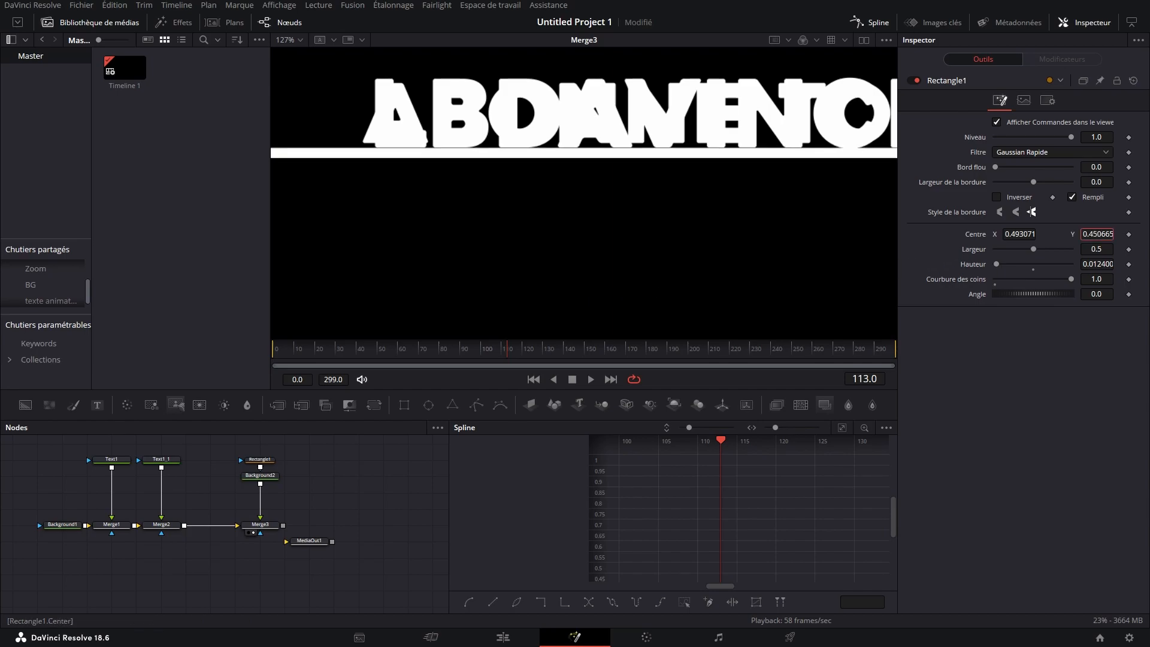
{"action": "scroll", "coordinate": [640, 238], "scroll_direction": "down", "scroll_amount": 5}
{"action": "scroll", "coordinate": [384, 457], "scroll_direction": "down", "scroll_amount": 3}
Add a second Rectangle mask near the text nodes and modify its Centre with Offset Position.
{"action": "scroll", "coordinate": [289, 541], "scroll_direction": "up", "scroll_amount": 3}
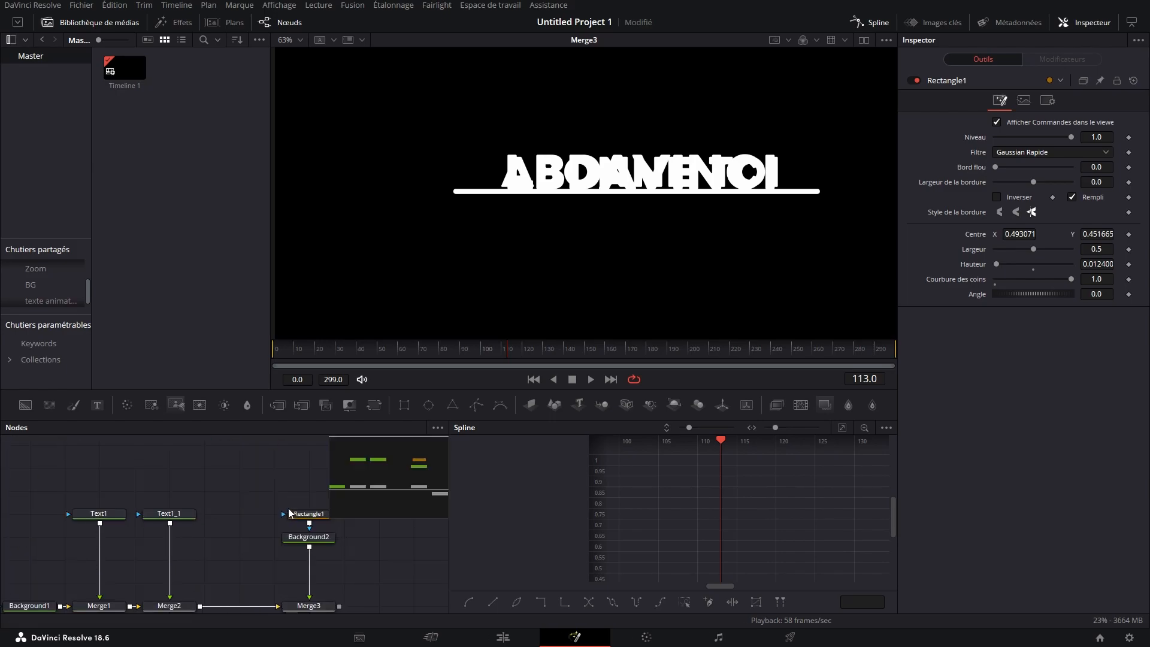
{"action": "left_click_drag", "start_coordinate": [405, 405], "coordinate": [181, 477]}
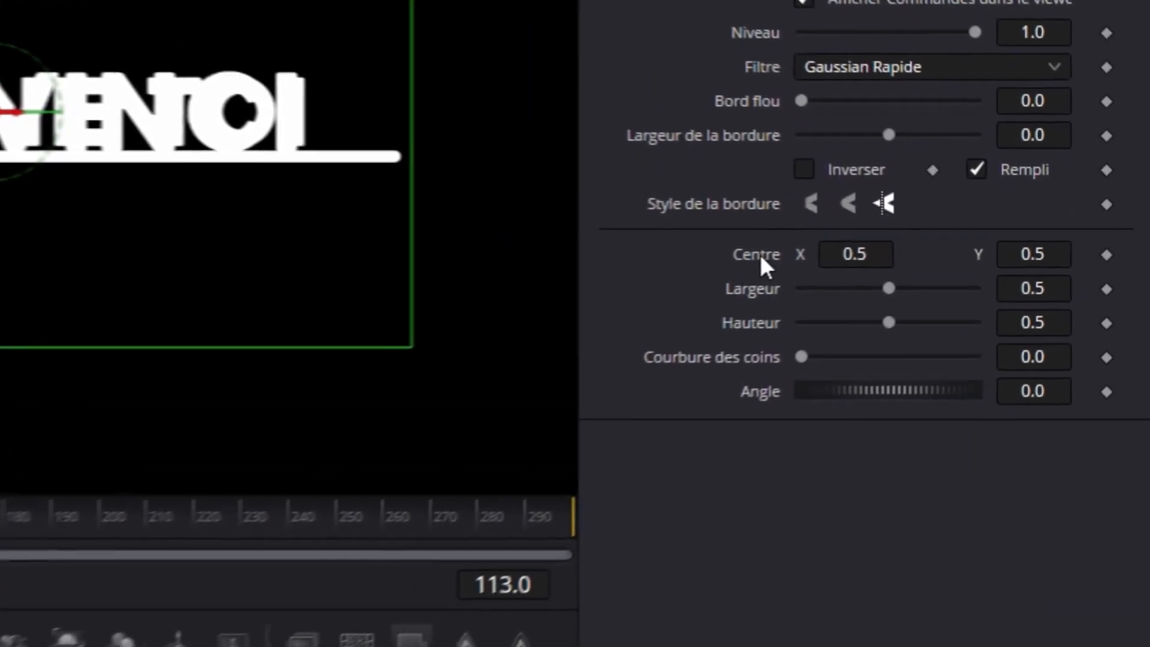
{"action": "right_click", "coordinate": [983, 235]}
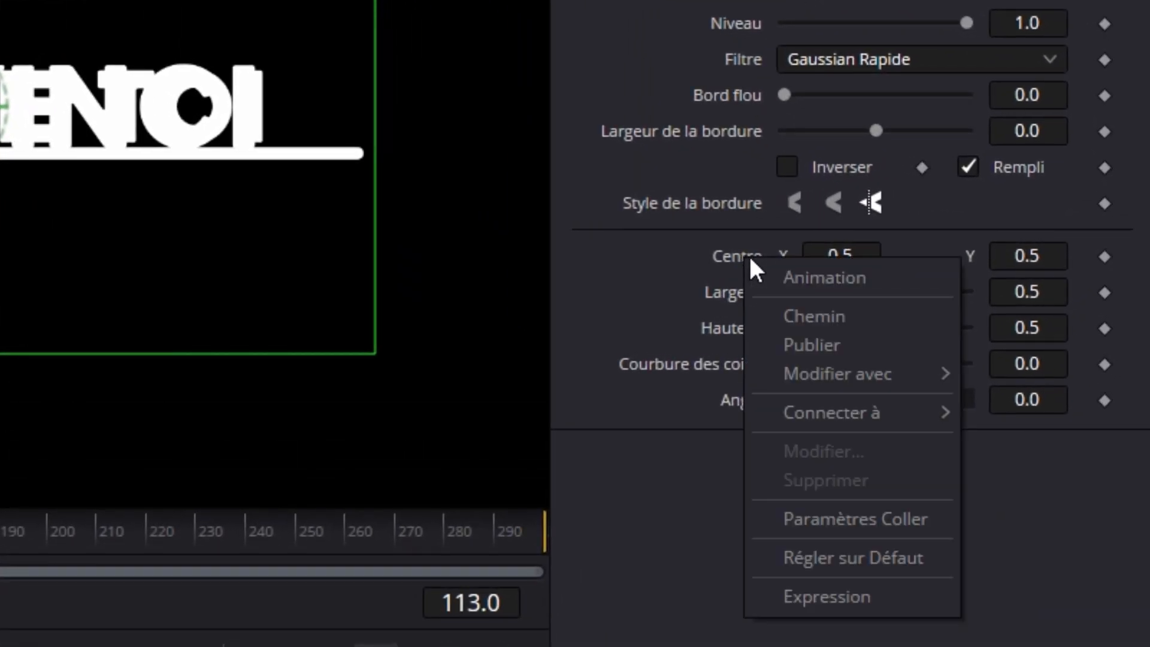
{"action": "mouse_move", "coordinate": [908, 371]}
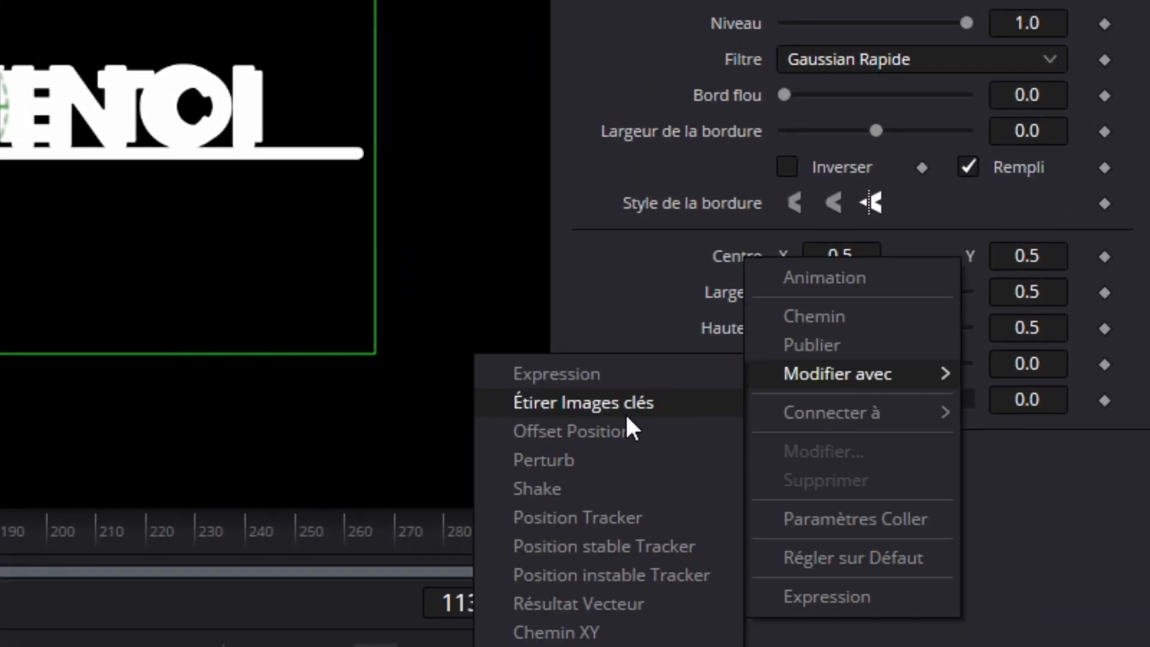
{"action": "left_click", "coordinate": [619, 429]}
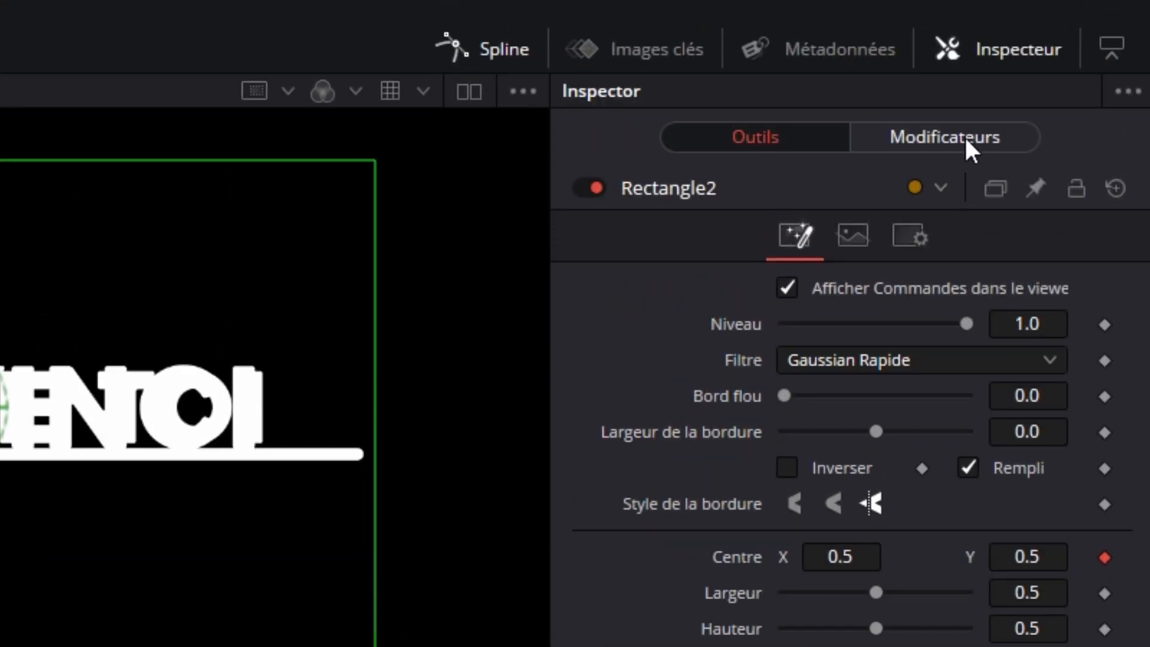
Drive the Offset value of the second rectangle's centre modifier with the expression Rectangle1.Center.
{"action": "left_click", "coordinate": [966, 143]}
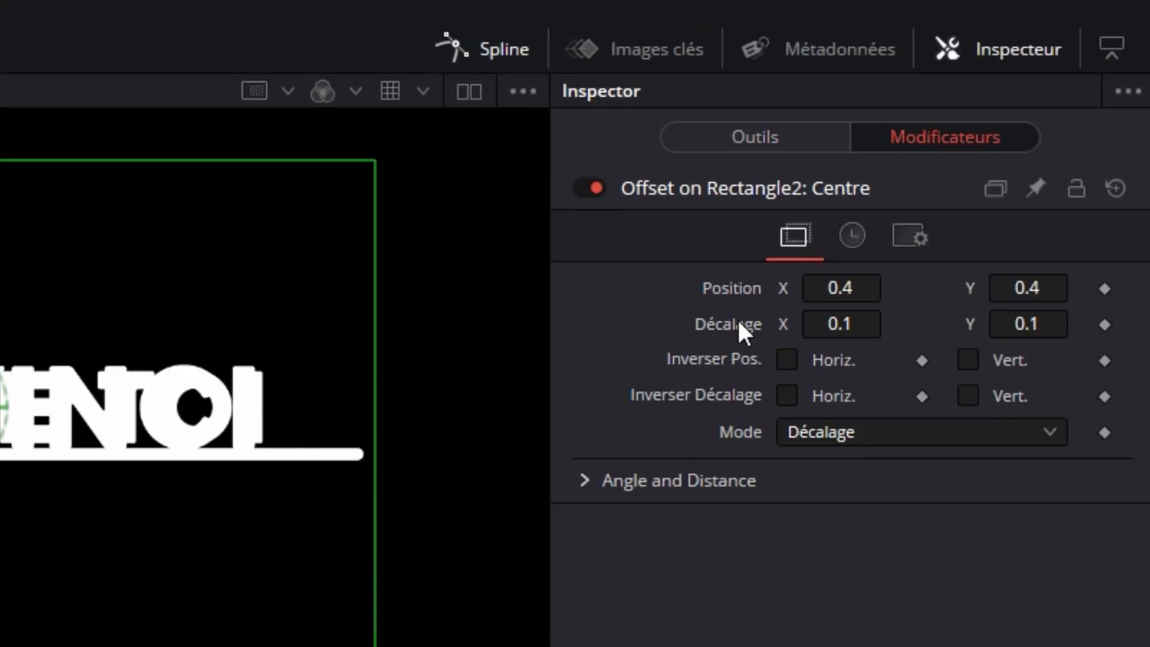
{"action": "right_click", "coordinate": [723, 323]}
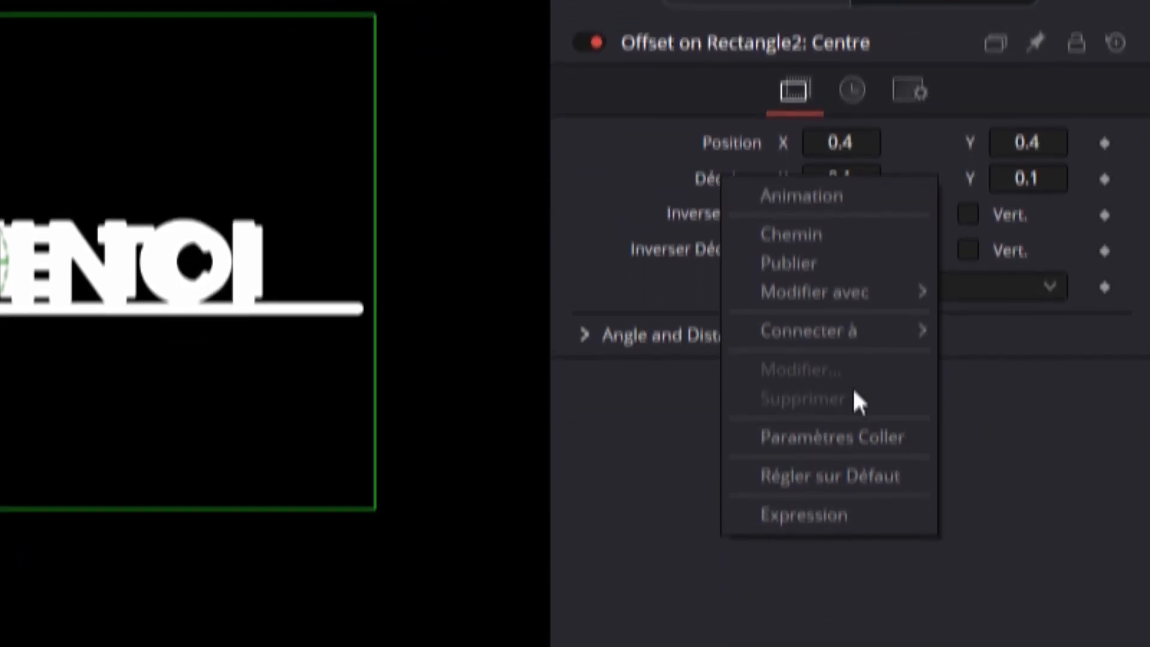
{"action": "left_click", "coordinate": [821, 462]}
{"action": "key", "text": "ctrl+a"}
{"action": "key", "text": "BackSpace"}
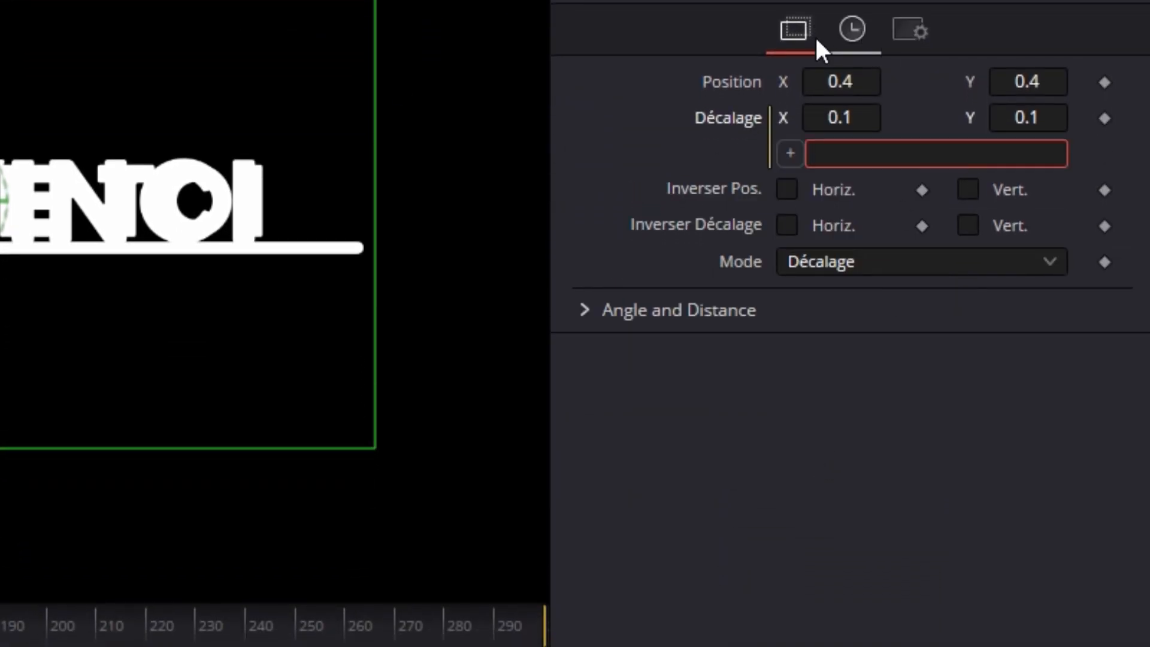
{"action": "type", "text": "R"}
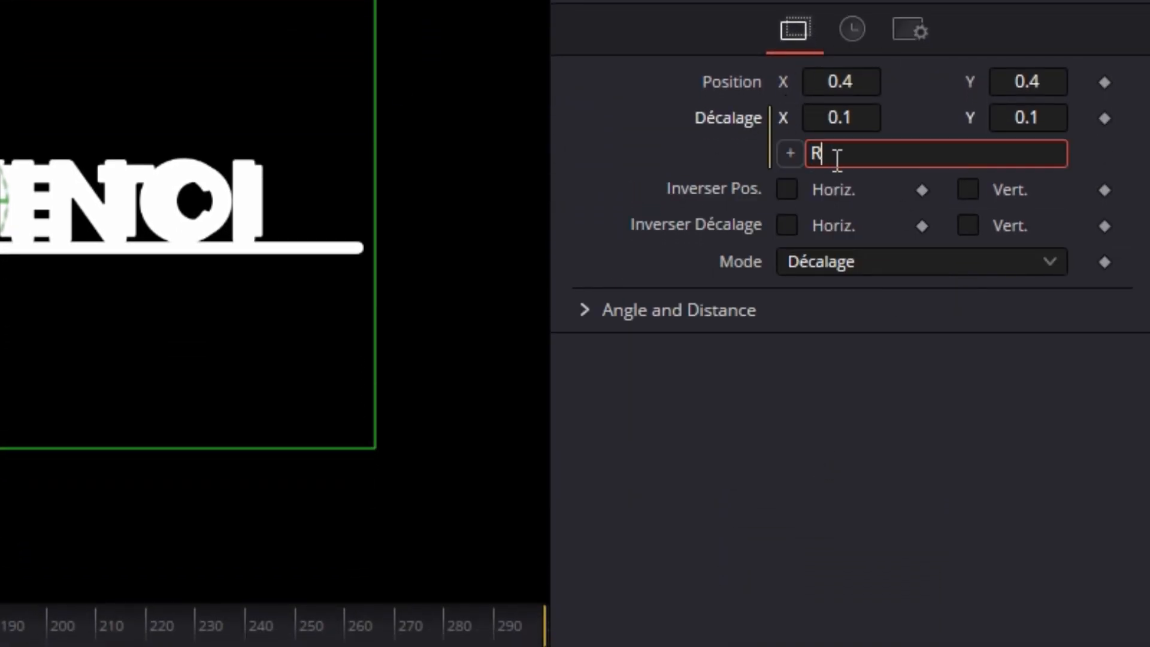
{"action": "type", "text": "ectangle1.Center"}
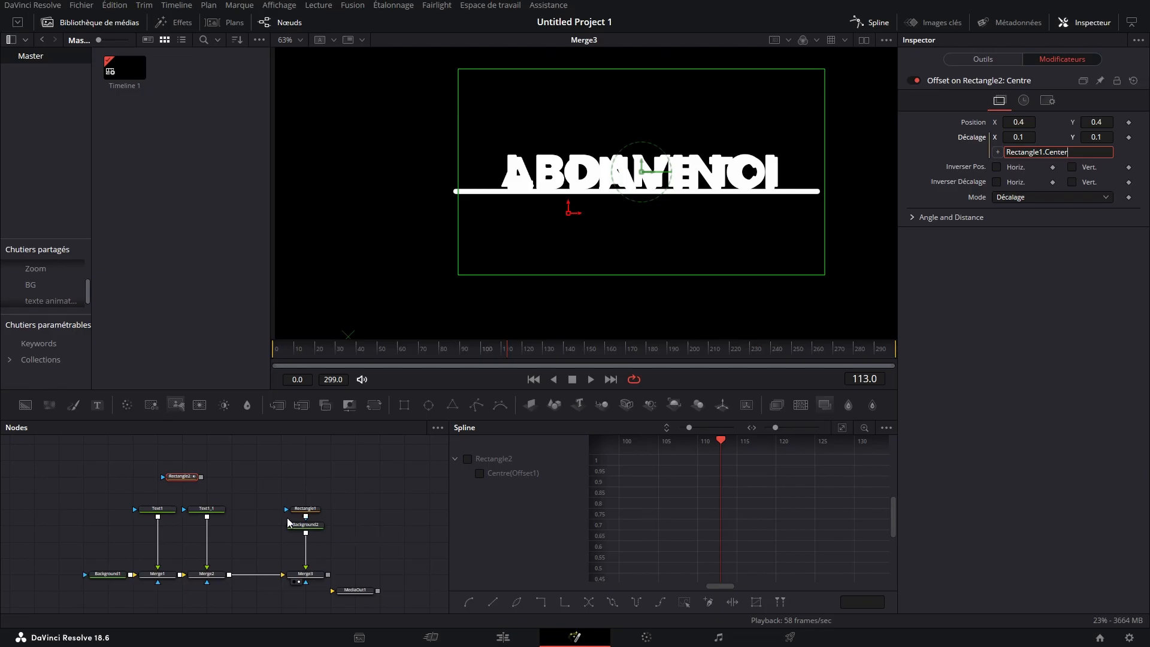
{"action": "key", "text": "Return"}
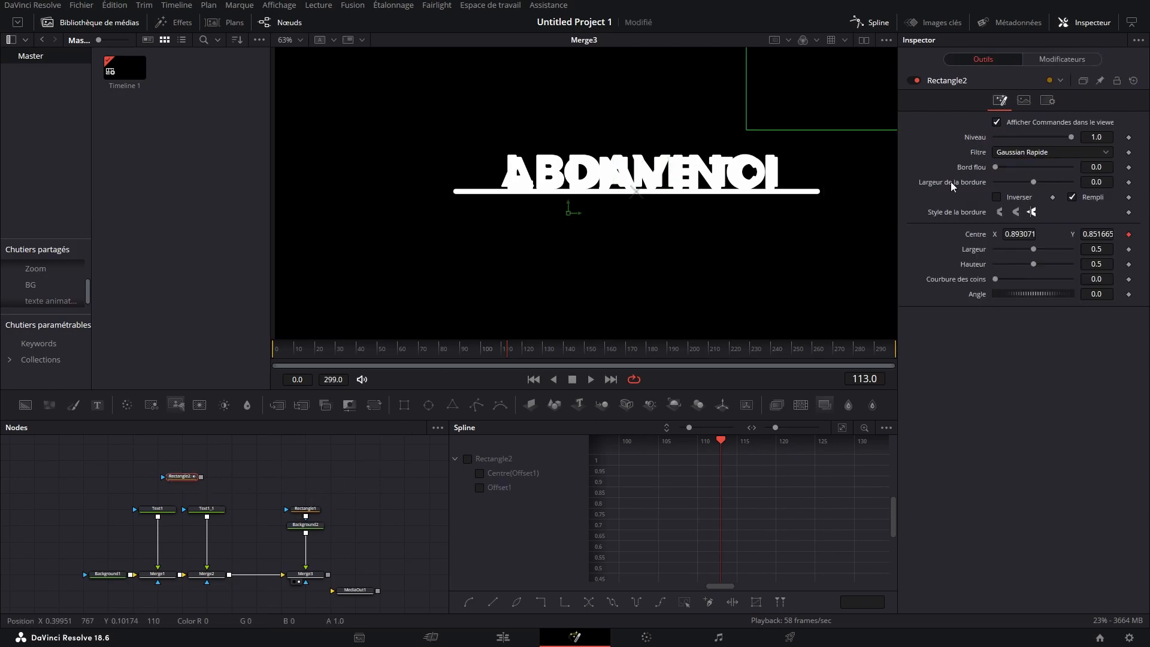
Set the offset modifier's Position to X -0.001, Y 0.249 so the mask's lower edge lines up with the bar.
{"action": "left_click", "coordinate": [1049, 61]}
{"action": "left_click", "coordinate": [1091, 121]}
{"action": "type", "text": "0.244"}
{"action": "key", "text": "Return"}
{"action": "left_click_drag", "start_coordinate": [1030, 124], "coordinate": [793, 125]}
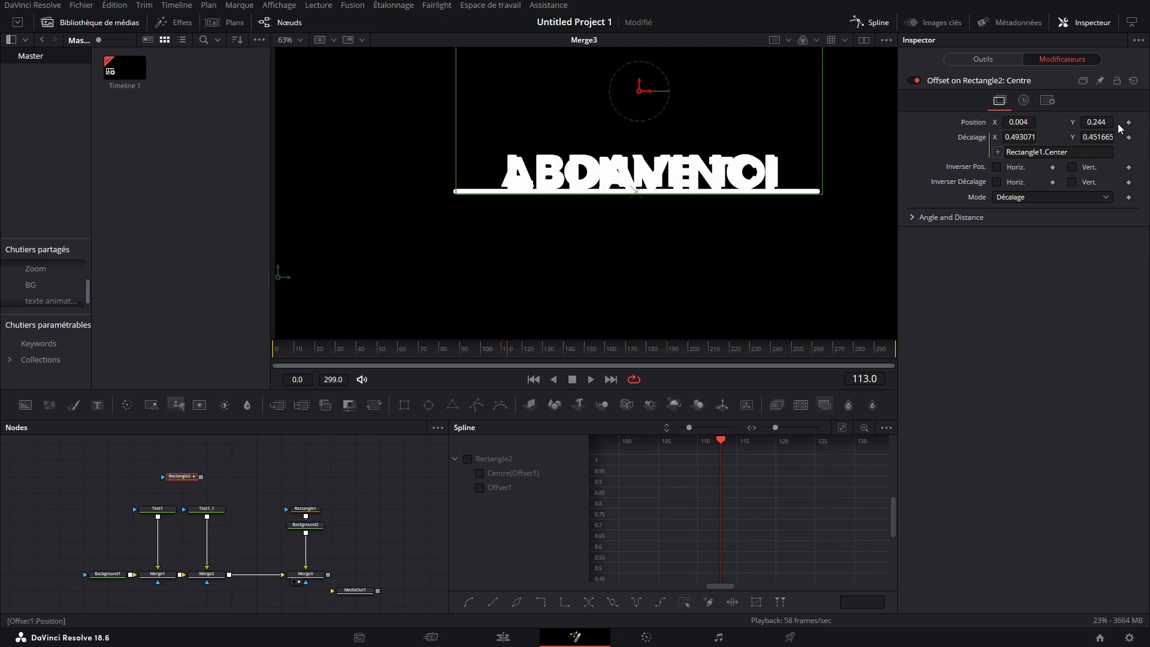
{"action": "left_click_drag", "start_coordinate": [1106, 121], "coordinate": [1114, 121]}
{"action": "left_click_drag", "start_coordinate": [1025, 121], "coordinate": [1022, 121]}
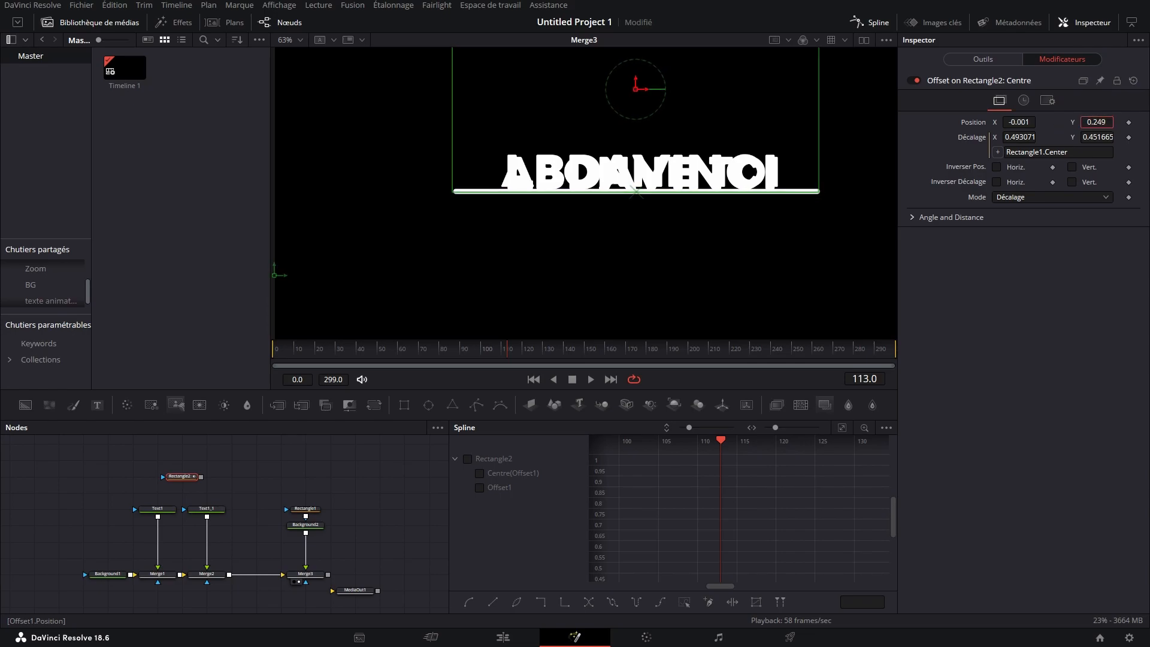
Keyframe the bar rectangle's width from 0 at frame 0 to 0.5 at frame 30.
{"action": "left_click", "coordinate": [312, 509]}
{"action": "left_click_drag", "start_coordinate": [491, 355], "coordinate": [208, 366]}
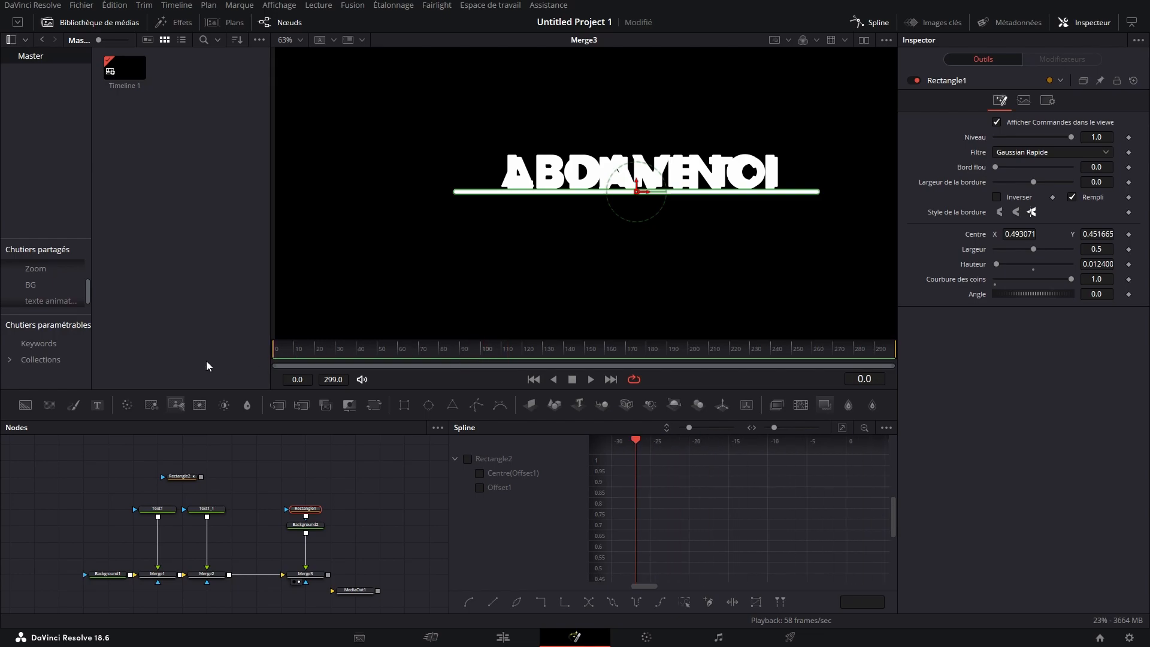
{"action": "left_click", "coordinate": [1129, 249]}
{"action": "key", "text": "shift+Right"}
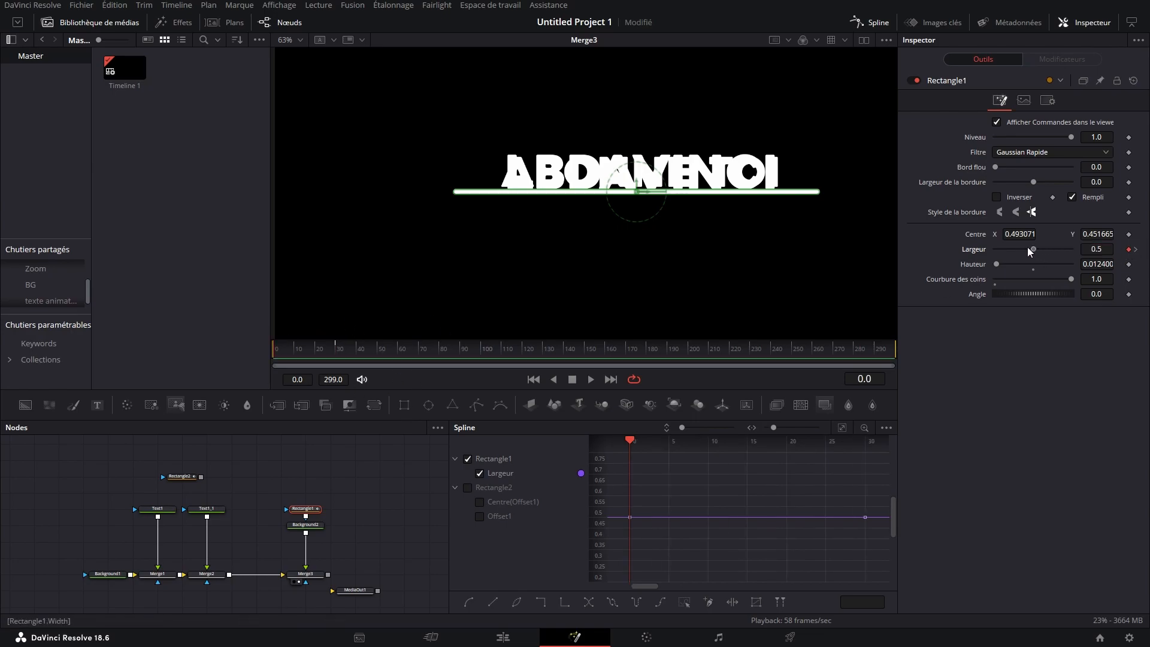
{"action": "type", "text": "0"}
{"action": "key", "text": "Return"}
Apply Out Cubic easing to the bar's width keyframes and play the animation from frame 0.
{"action": "key", "text": "ctrl+a"}
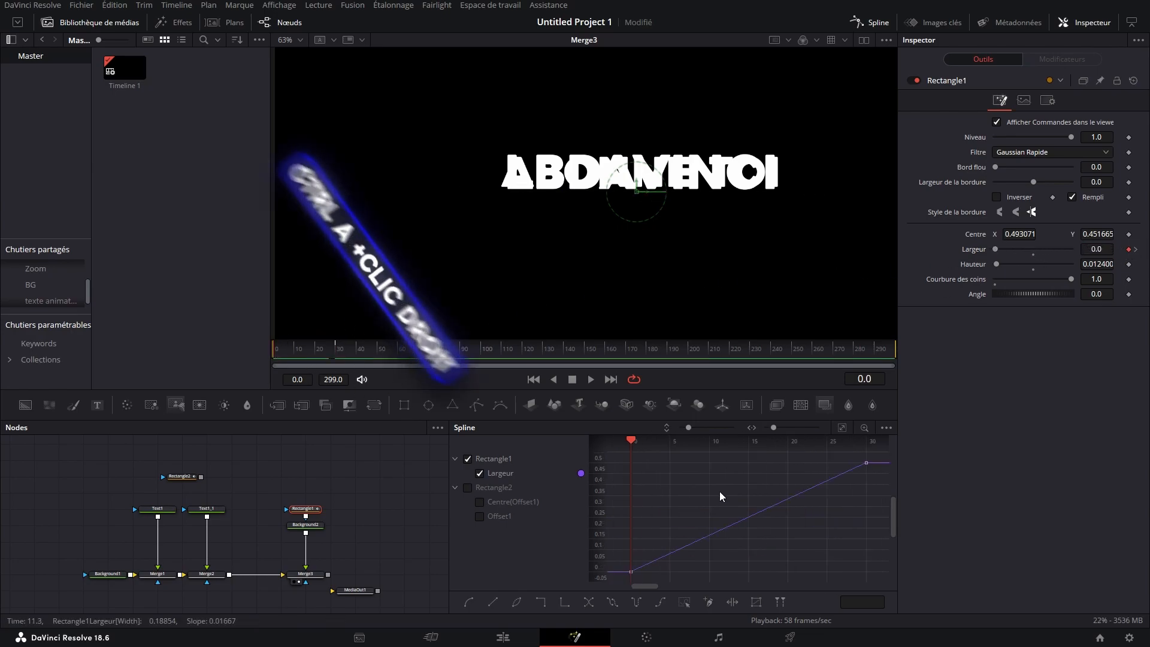
{"action": "right_click", "coordinate": [720, 492]}
{"action": "mouse_move", "coordinate": [764, 284]}
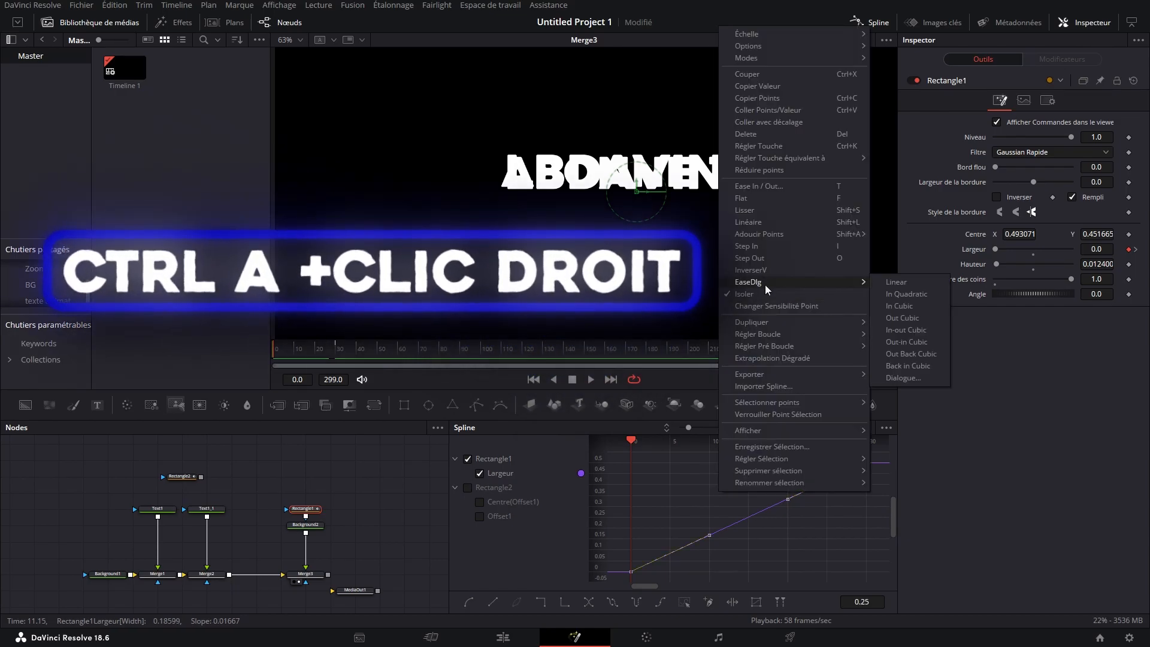
{"action": "left_click", "coordinate": [927, 315]}
{"action": "left_click_drag", "start_coordinate": [336, 352], "coordinate": [267, 379]}
{"action": "key", "text": "space"}
{"action": "left_click_drag", "start_coordinate": [353, 353], "coordinate": [181, 395]}
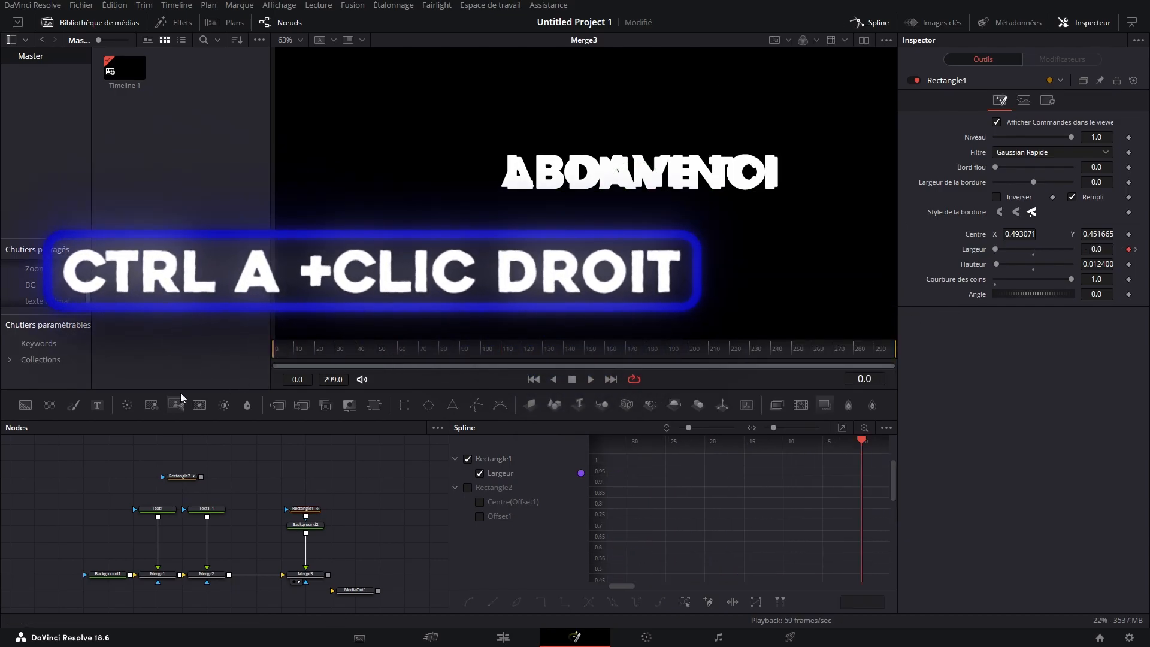
{"action": "key", "text": "space"}
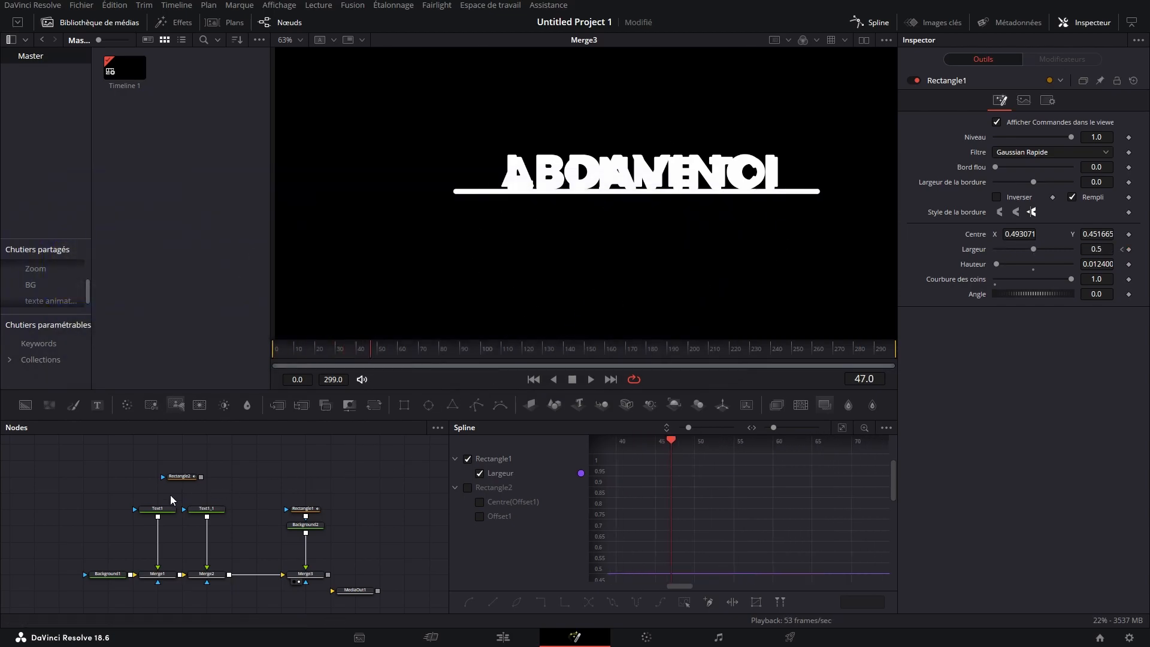
Connect the second rectangle as mask to both text nodes and invert the mask on the ABONNE TOI text.
{"action": "left_click_drag", "start_coordinate": [183, 481], "coordinate": [142, 504]}
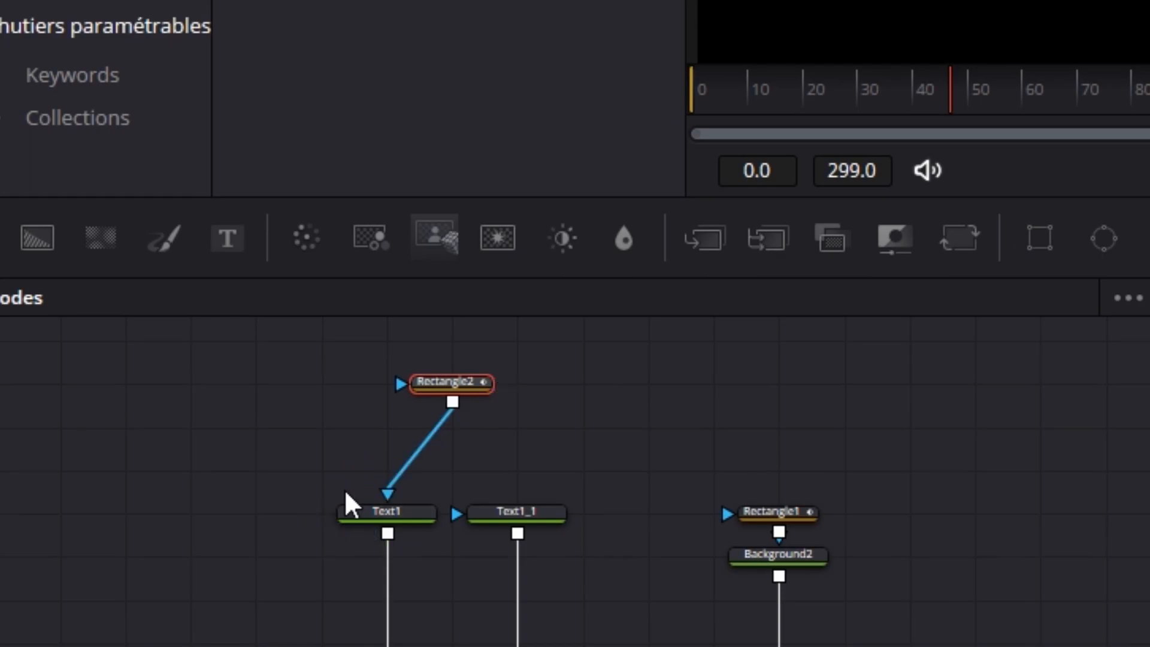
{"action": "left_click_drag", "start_coordinate": [462, 398], "coordinate": [463, 518]}
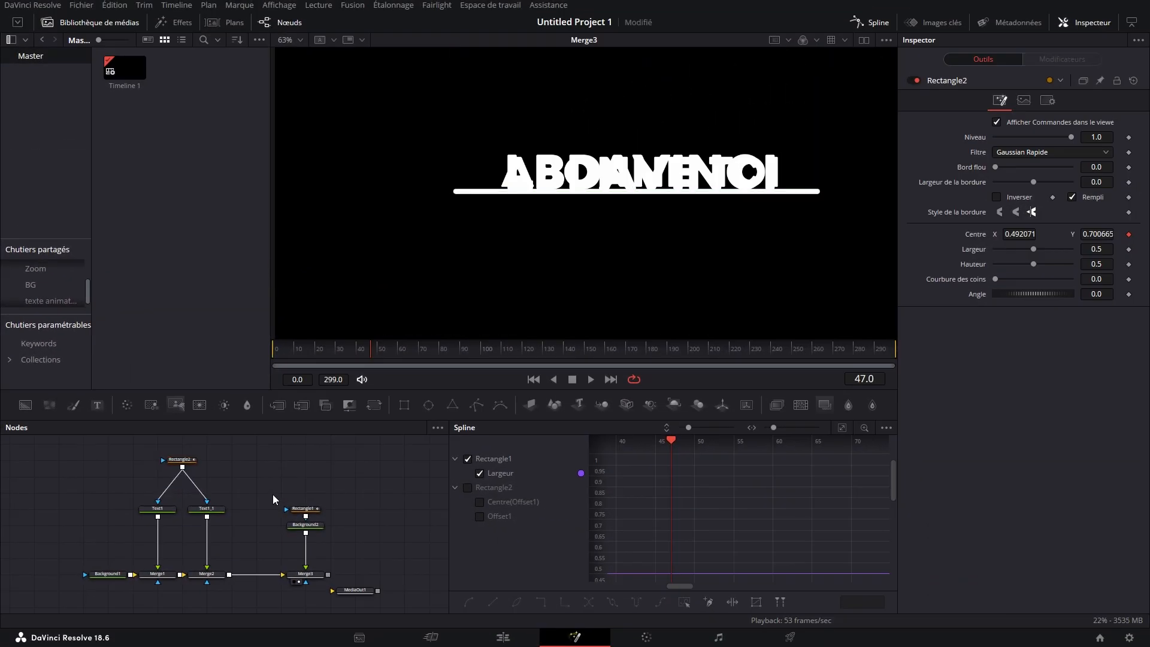
{"action": "left_click", "coordinate": [221, 511]}
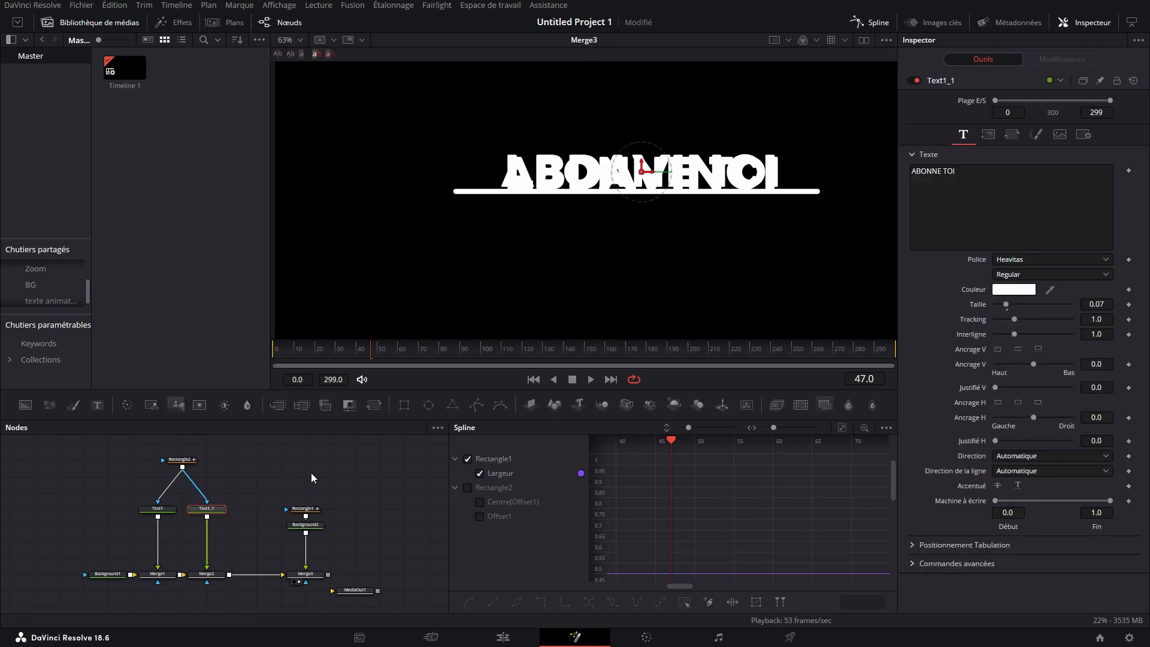
{"action": "left_click", "coordinate": [1073, 143]}
{"action": "left_click", "coordinate": [997, 170]}
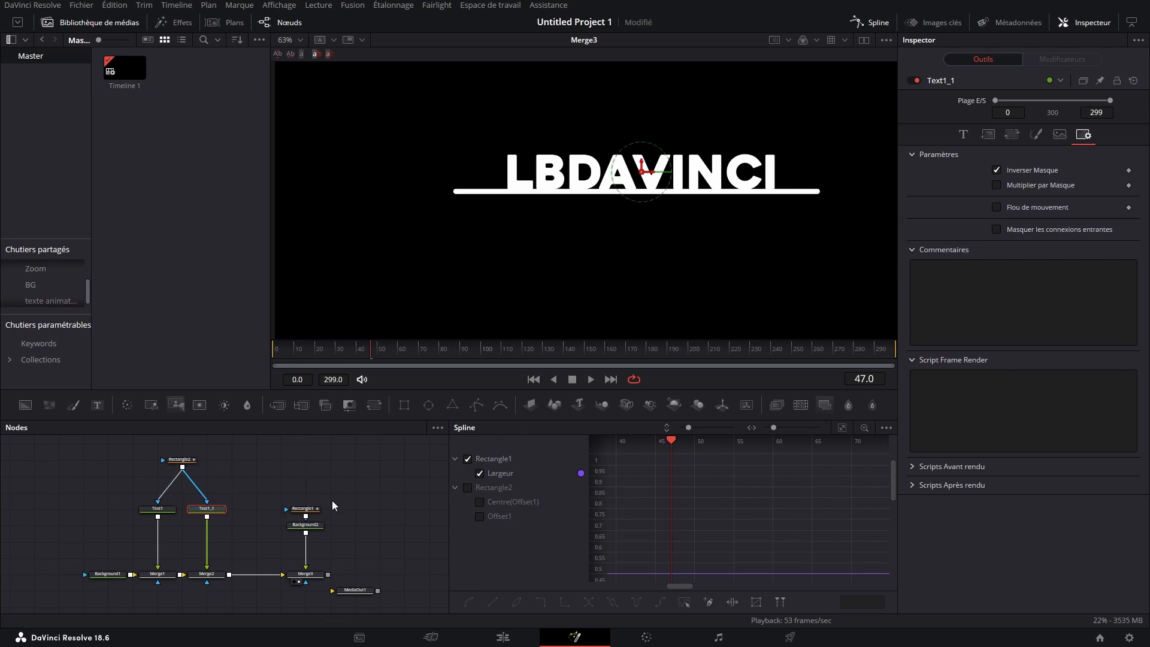
Keyframe the bar's centre at frame 50, raise it above the text to Y about 0.5476 at frame 120, and play it back.
{"action": "left_click", "coordinate": [316, 509]}
{"action": "left_click_drag", "start_coordinate": [372, 351], "coordinate": [377, 351]}
{"action": "left_click", "coordinate": [1129, 235]}
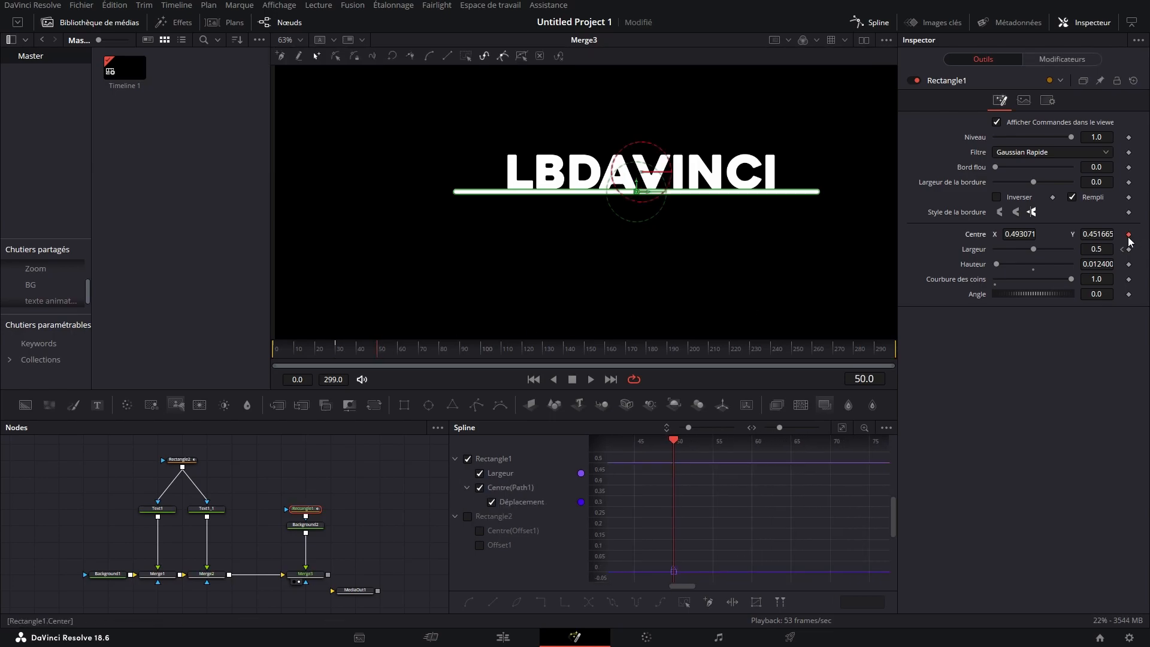
{"action": "left_click_drag", "start_coordinate": [418, 348], "coordinate": [522, 361]}
{"action": "left_click_drag", "start_coordinate": [640, 195], "coordinate": [637, 147]}
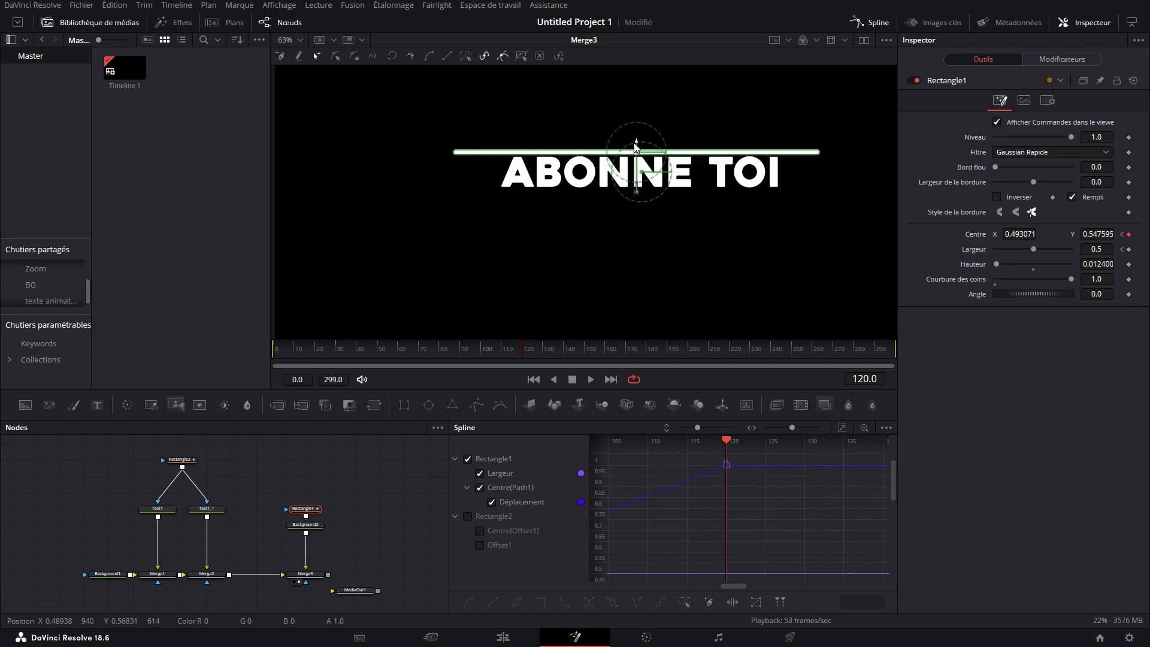
{"action": "key", "text": "j"}
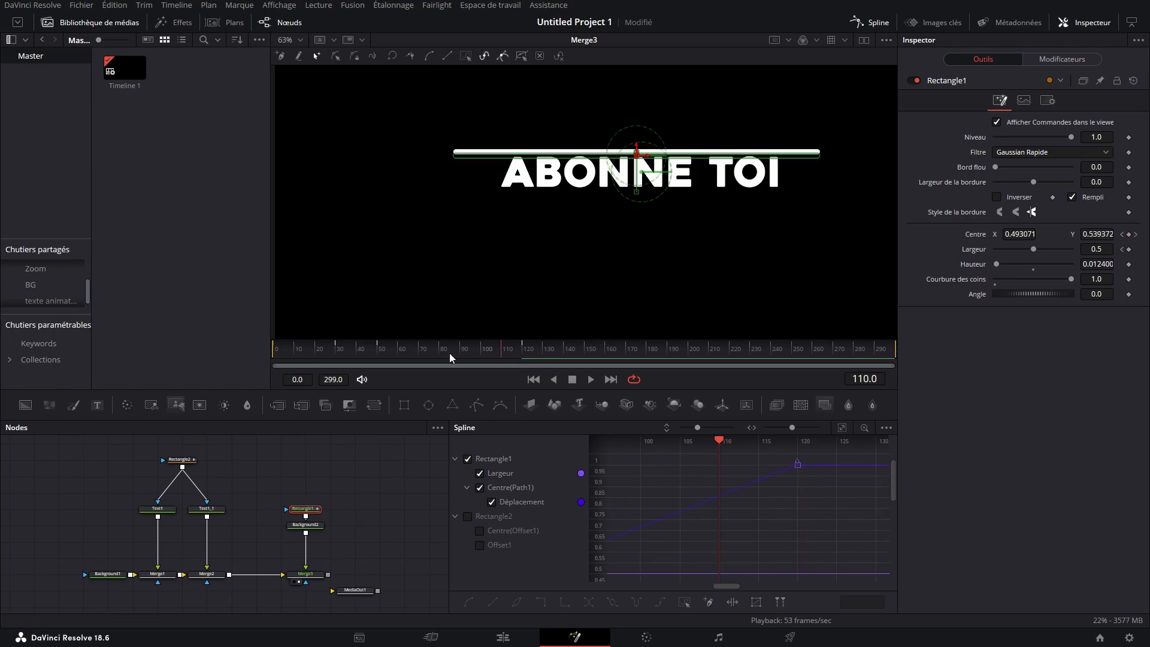
{"action": "key", "text": "l"}
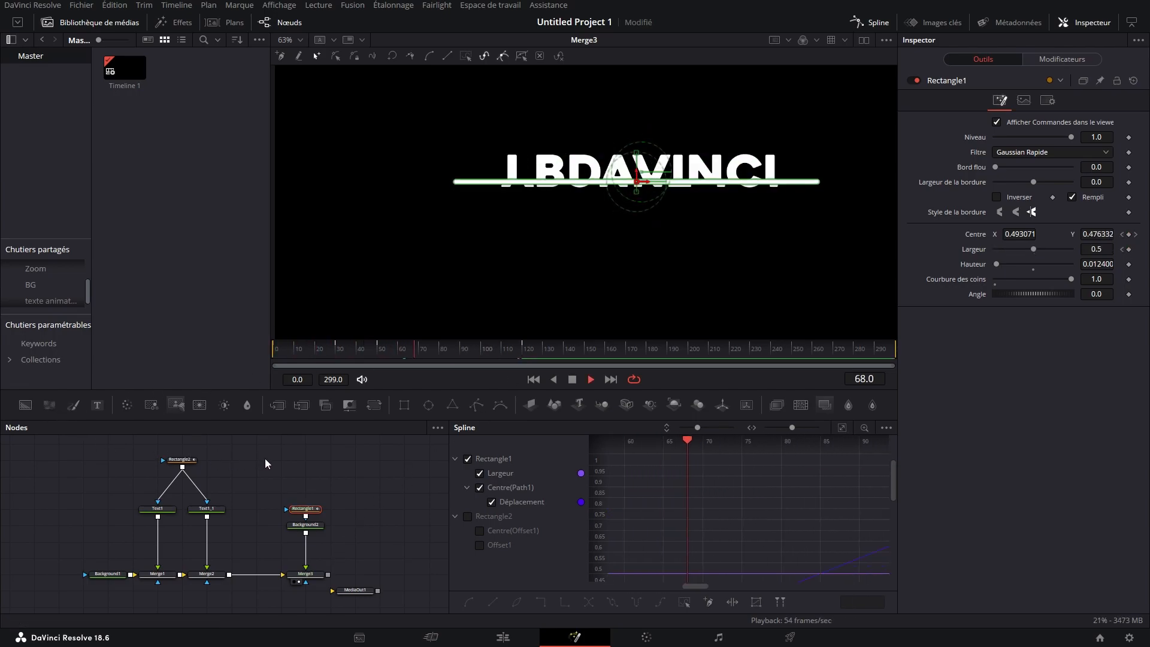
{"action": "key", "text": "k"}
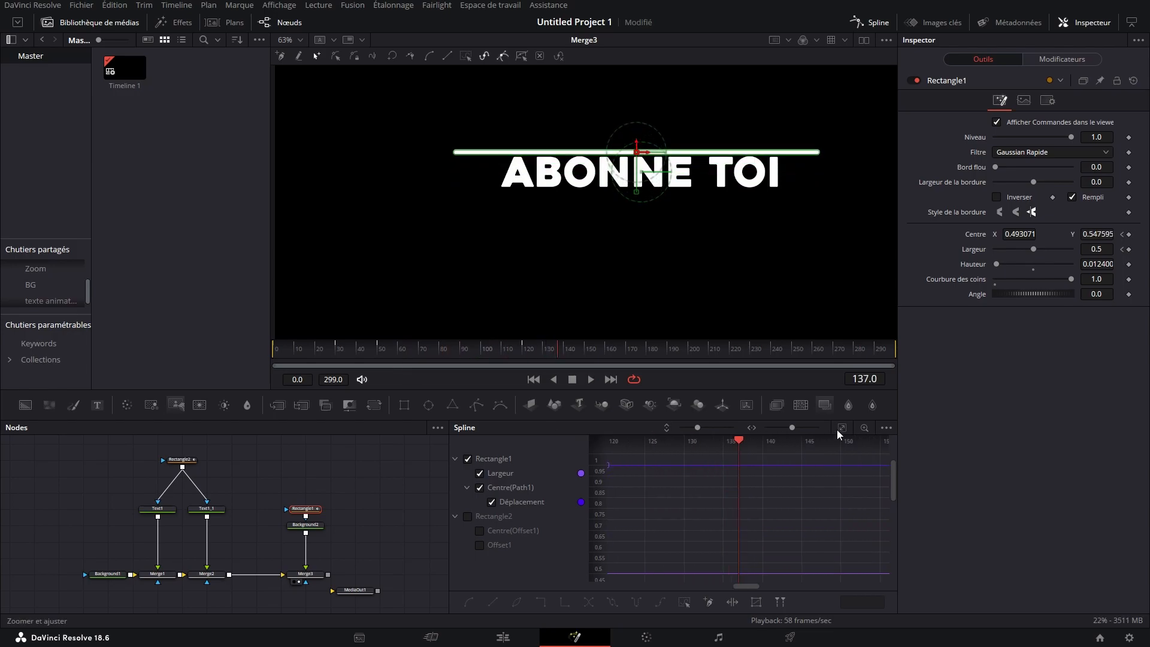
Apply Out Cubic easing to all of the bar's width and displacement keyframes.
{"action": "left_click", "coordinate": [841, 428]}
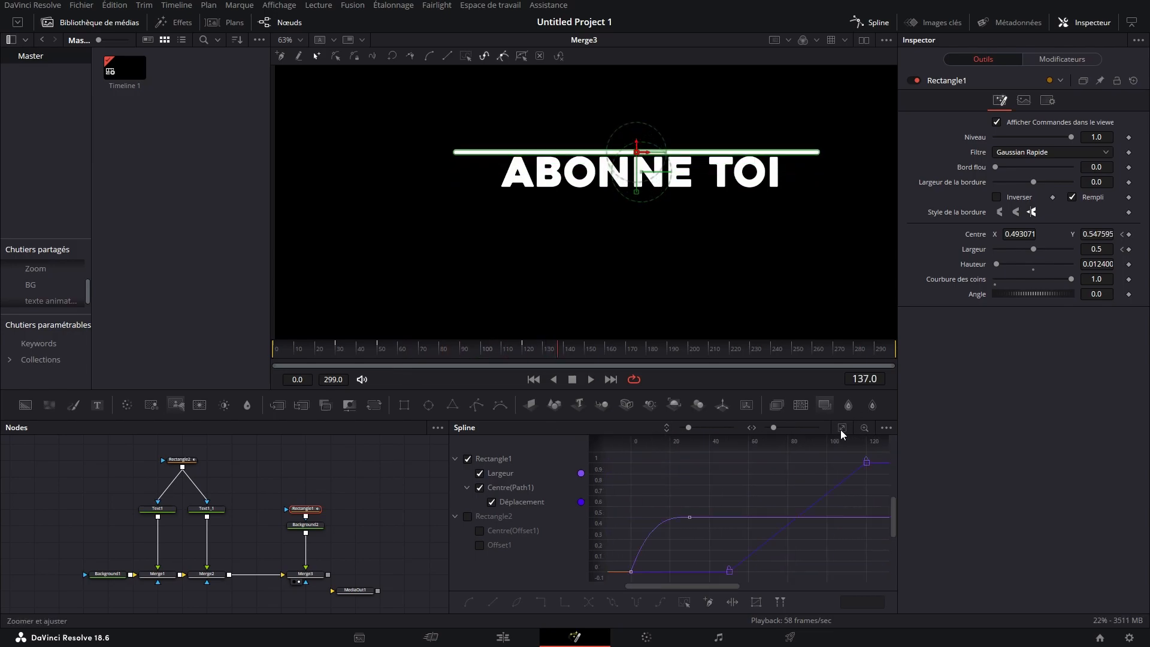
{"action": "key", "text": "ctrl+a"}
{"action": "right_click", "coordinate": [778, 489]}
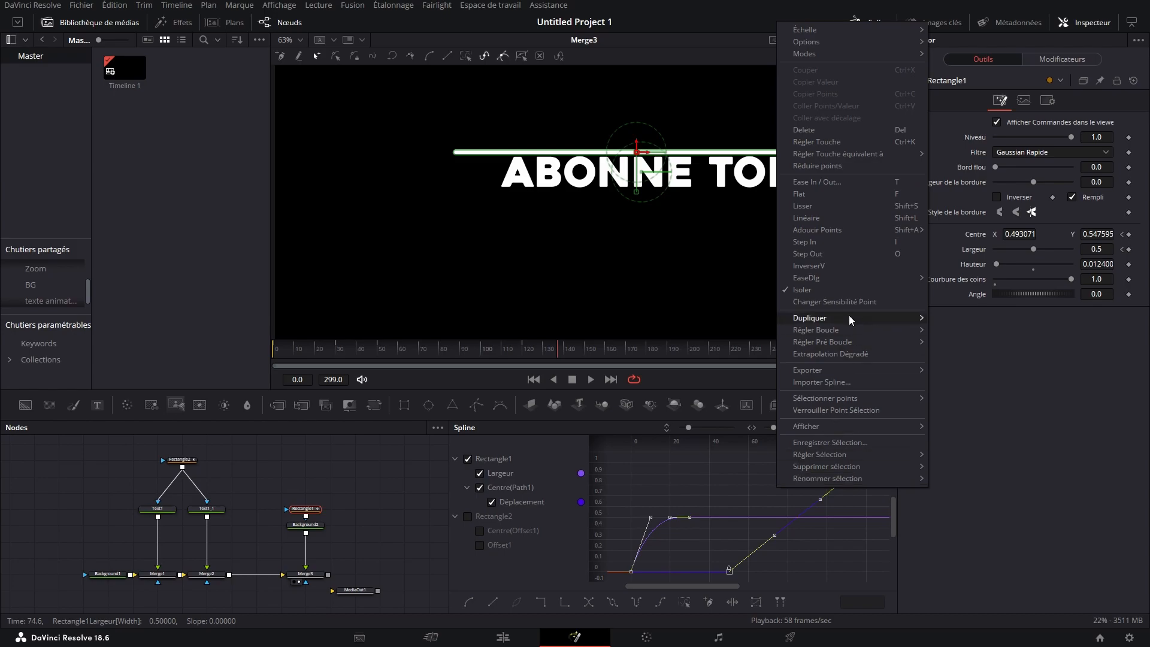
{"action": "mouse_move", "coordinate": [854, 278]}
{"action": "left_click", "coordinate": [969, 325]}
Enable motion blur on both rectangles, using quality 6 and shutter angle 266.5 on the mask rectangle, and play the animation.
{"action": "left_click", "coordinate": [1049, 101]}
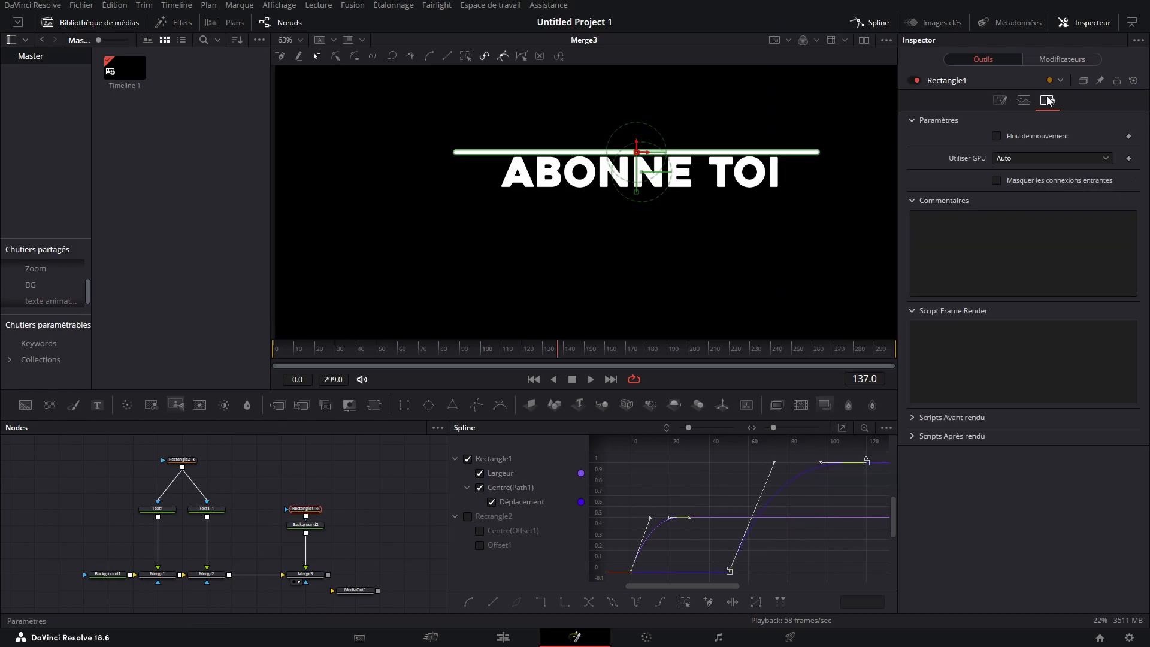
{"action": "left_click", "coordinate": [997, 136]}
{"action": "key", "text": "space"}
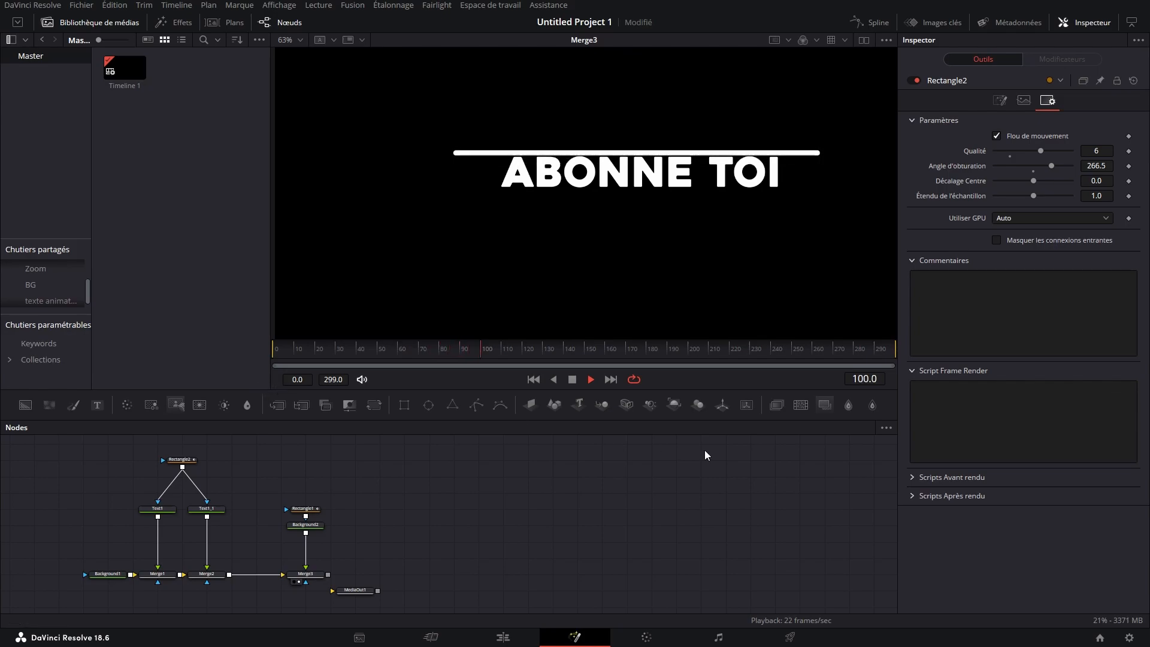
Adjust the preview's playback options and replay the animation from the first frame.
{"action": "right_click", "coordinate": [711, 381]}
{"action": "right_click", "coordinate": [737, 376]}
{"action": "left_click", "coordinate": [761, 396]}
{"action": "right_click", "coordinate": [753, 378]}
{"action": "left_click", "coordinate": [789, 413]}
{"action": "left_click_drag", "start_coordinate": [538, 356], "coordinate": [257, 366]}
{"action": "key", "text": "space"}
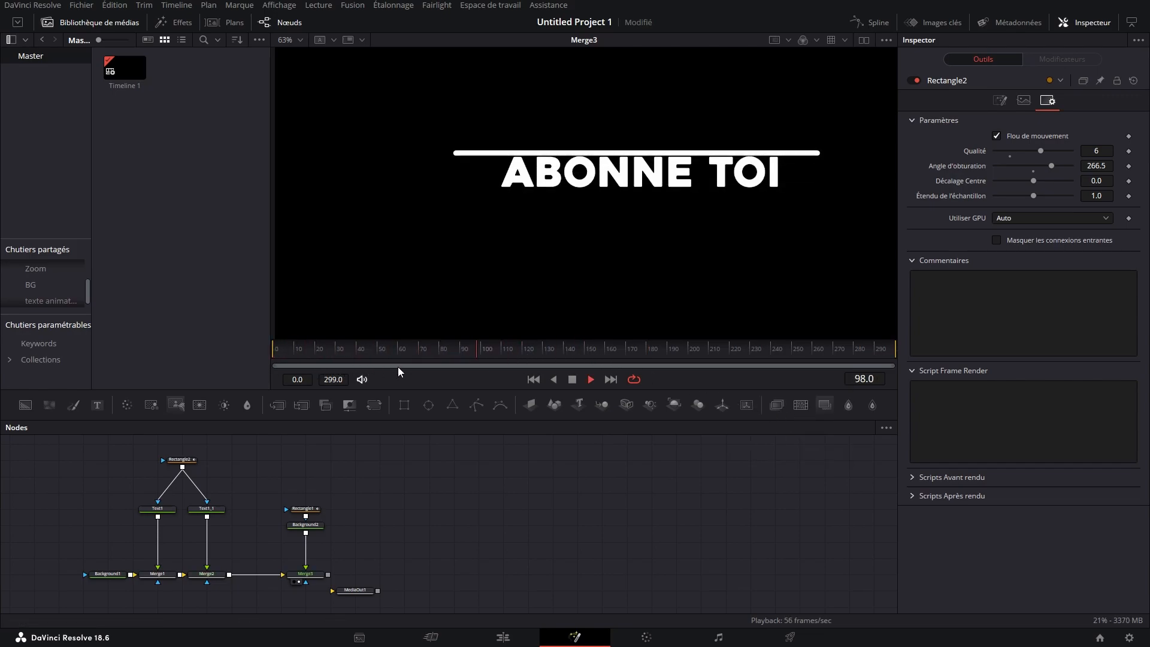
{"action": "right_click", "coordinate": [697, 384]}
{"action": "right_click", "coordinate": [741, 382]}
{"action": "left_click", "coordinate": [767, 401]}
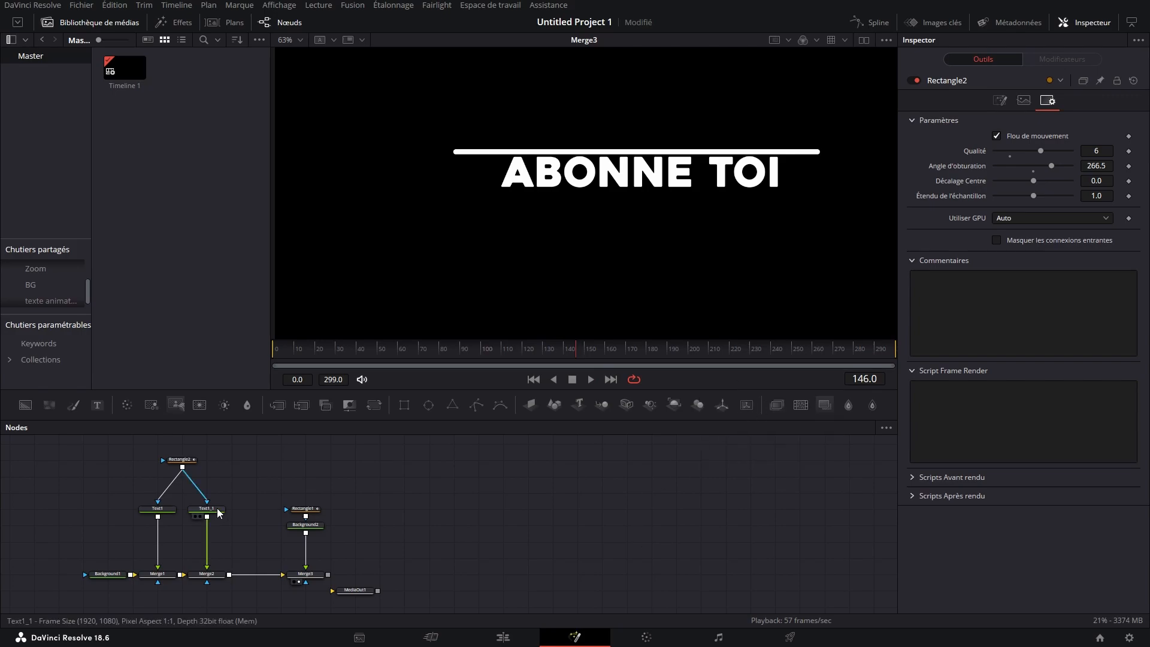
Add a Soft Glow with gain 1.26 and glow size 30.7 after both the bar's background and the LBDAVINCI text.
{"action": "left_click", "coordinate": [165, 511]}
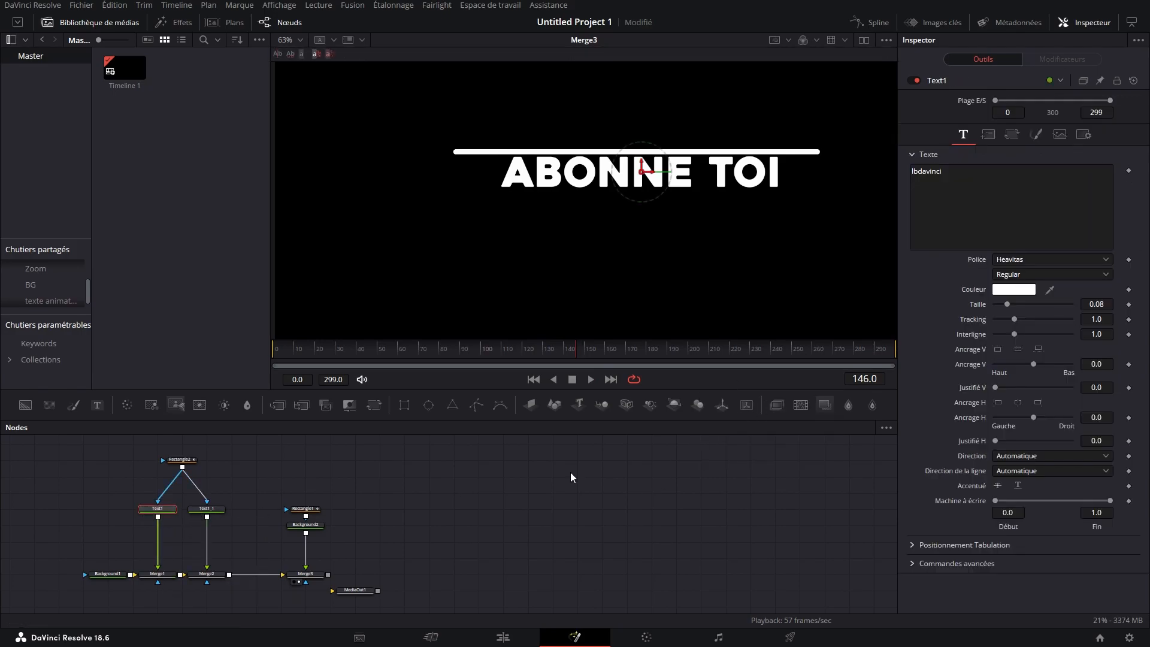
{"action": "left_click", "coordinate": [305, 525]}
{"action": "left_click", "coordinate": [848, 406]}
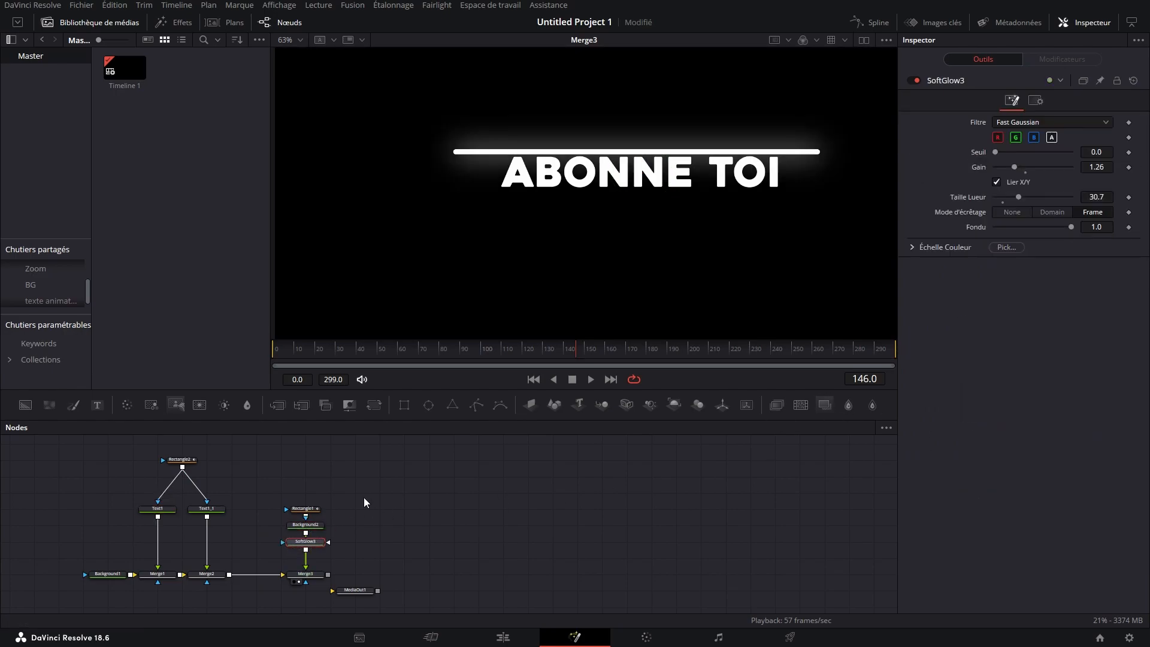
{"action": "left_click", "coordinate": [157, 509]}
{"action": "left_click", "coordinate": [848, 406]}
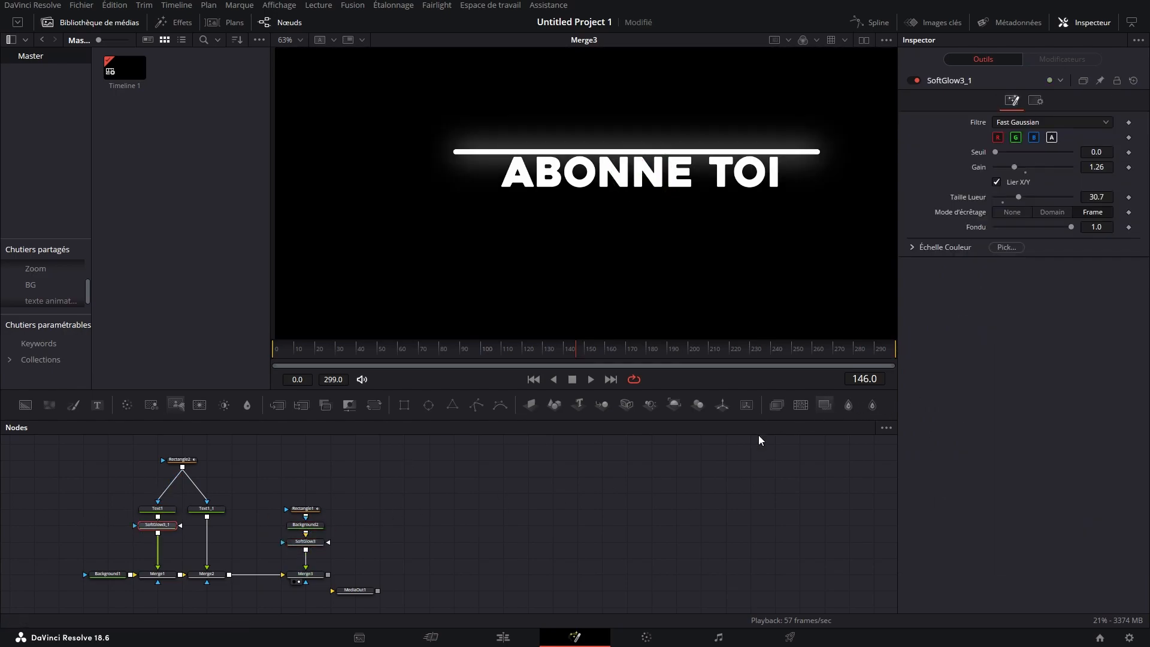
Colour the ABONNE TOI text dark red (#aa0000) and paste the same Soft Glow after it.
{"action": "left_click", "coordinate": [211, 509]}
{"action": "left_click", "coordinate": [963, 134]}
{"action": "left_click", "coordinate": [1013, 290]}
{"action": "left_click", "coordinate": [439, 232]}
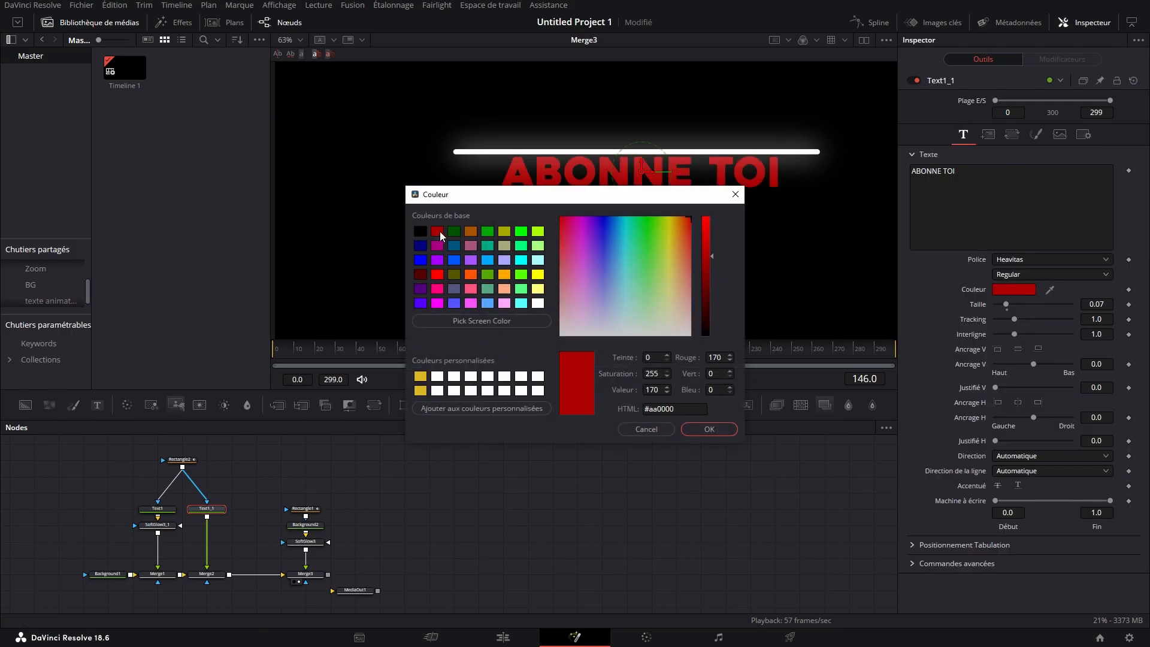
{"action": "left_click", "coordinate": [709, 430]}
{"action": "key", "text": "ctrl+v"}
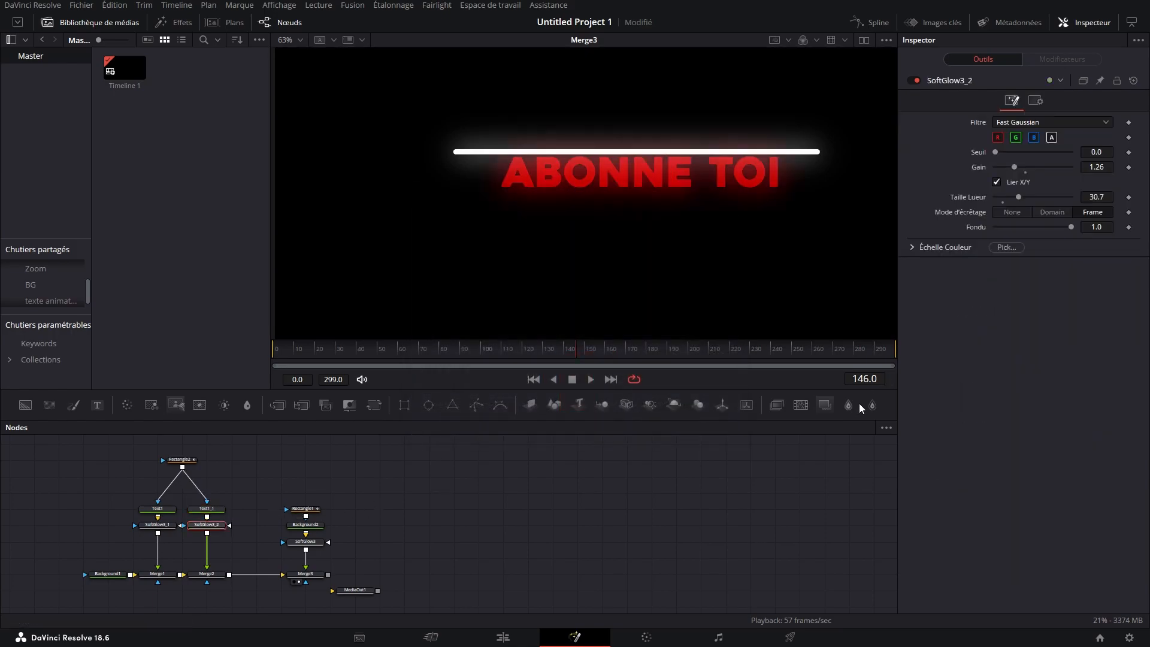
Play the glowing text swap from the first frame and stop it once ABONNE TOI is revealed.
{"action": "key", "text": "Home"}
{"action": "key", "text": "space"}
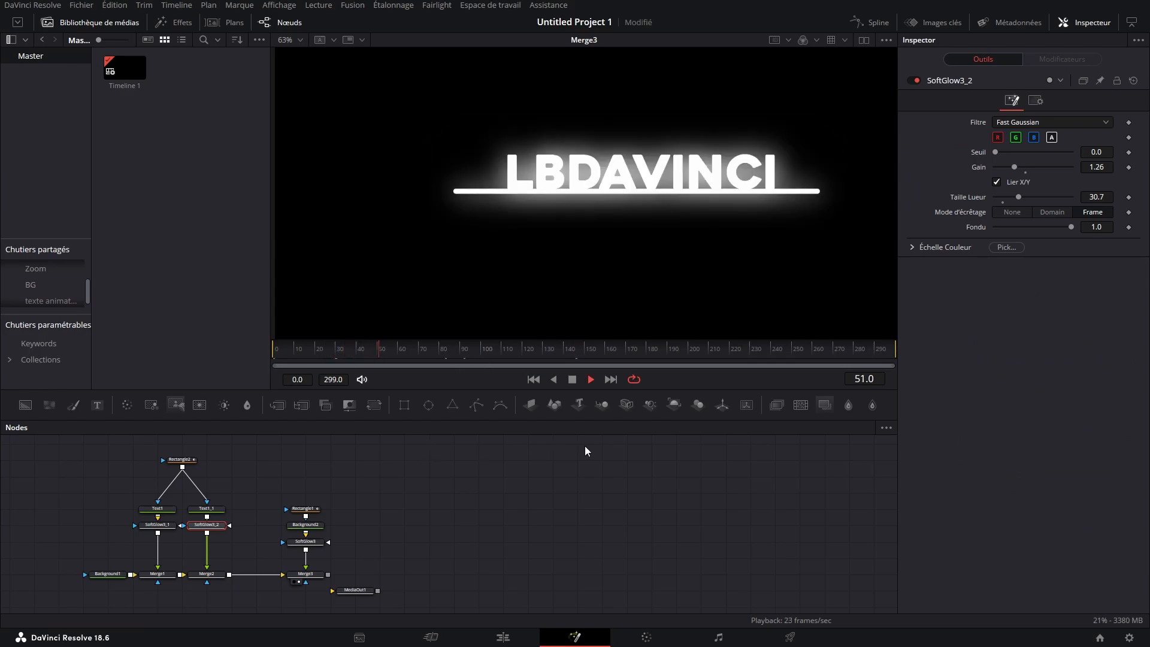
{"action": "key", "text": "space"}
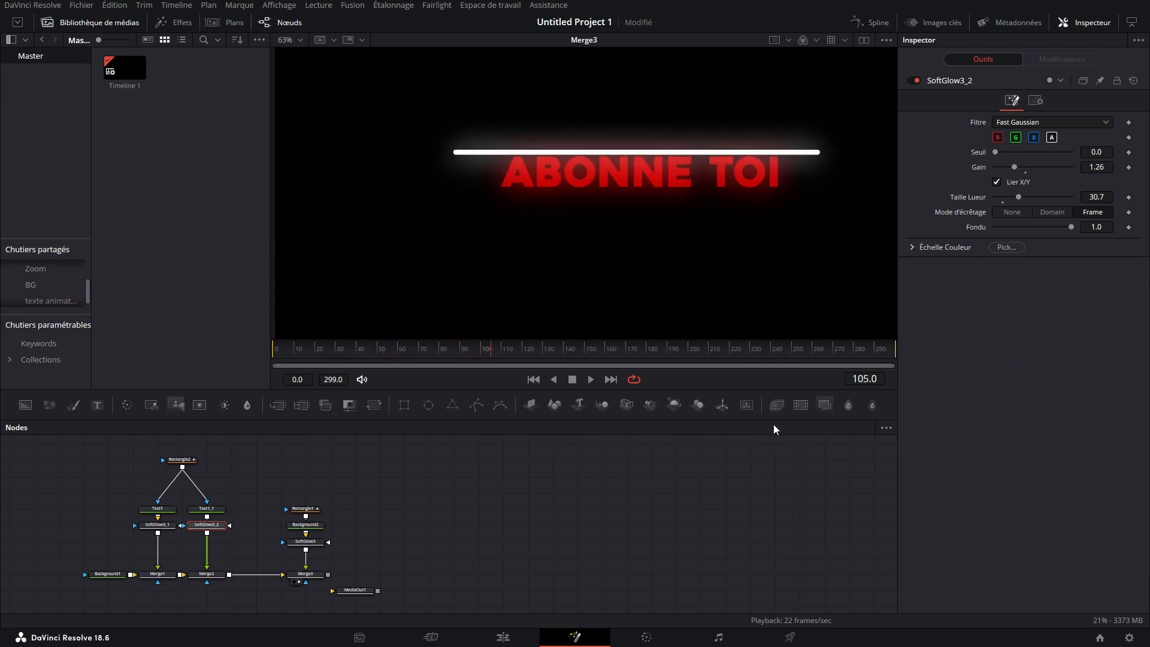